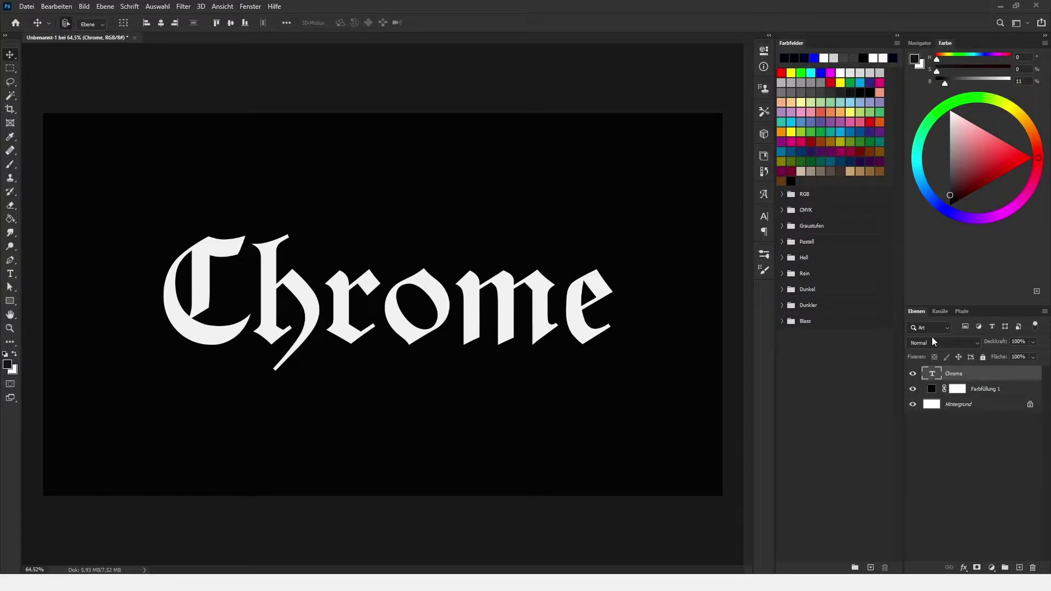
Step: Add an inner Bevel & Emboss at 117° with gloss contour, 100% shadow and 115% depth
{"action": "double_click", "coordinate": [982, 377]}
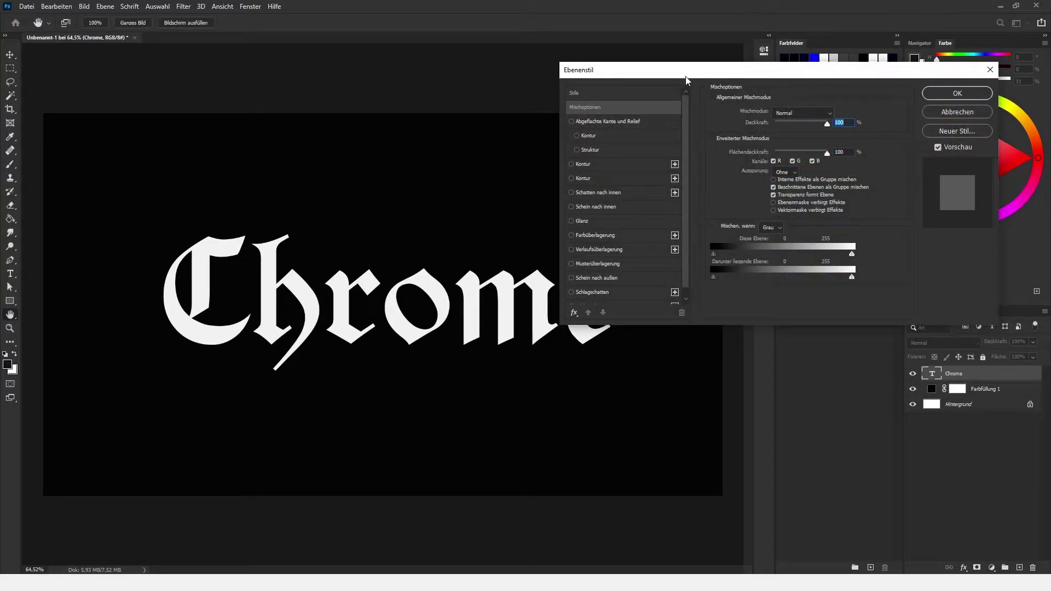
{"action": "mouse_move", "coordinate": [688, 80]}
{"action": "left_mouse_down"}
{"action": "mouse_move", "coordinate": [572, 86]}
{"action": "mouse_move", "coordinate": [574, 59]}
{"action": "left_mouse_up"}
{"action": "left_click", "coordinate": [493, 100]}
{"action": "left_click", "coordinate": [669, 92]}
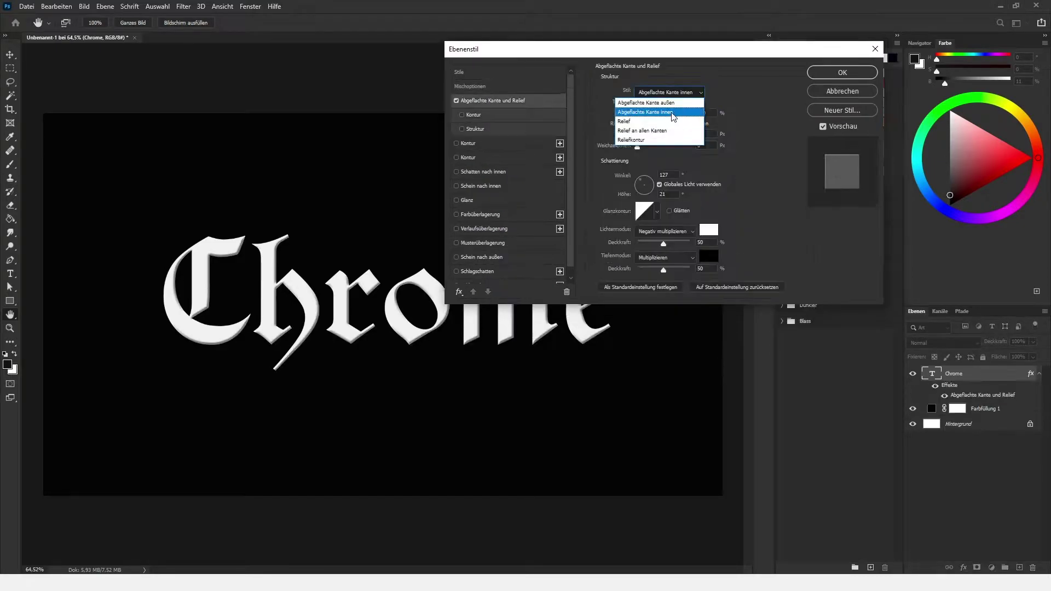
{"action": "left_click", "coordinate": [673, 112]}
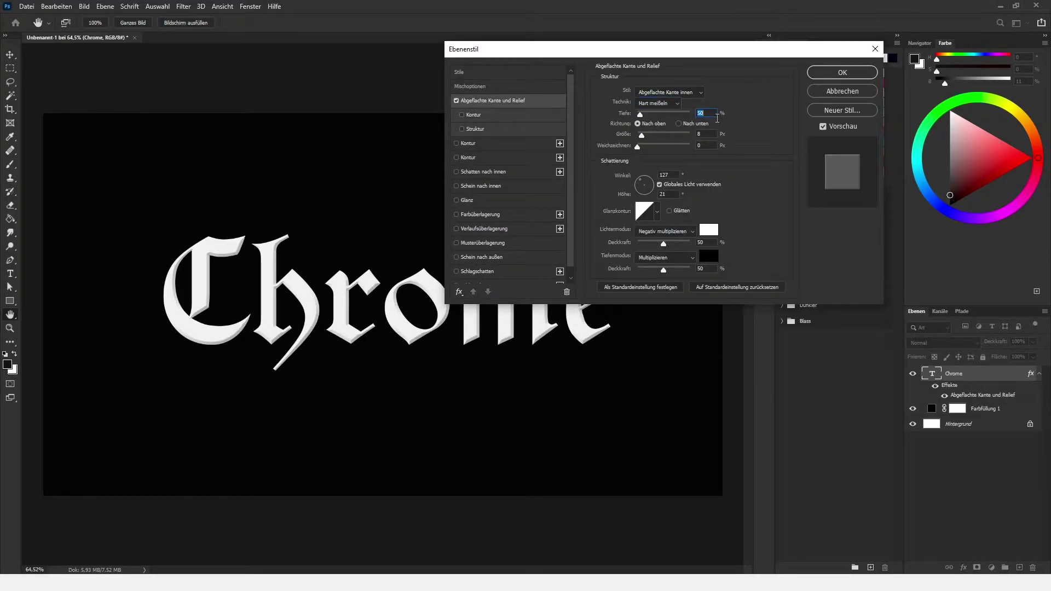
{"action": "left_click", "coordinate": [641, 180]}
{"action": "left_click", "coordinate": [657, 211]}
{"action": "left_click", "coordinate": [605, 235]}
{"action": "left_click", "coordinate": [665, 231]}
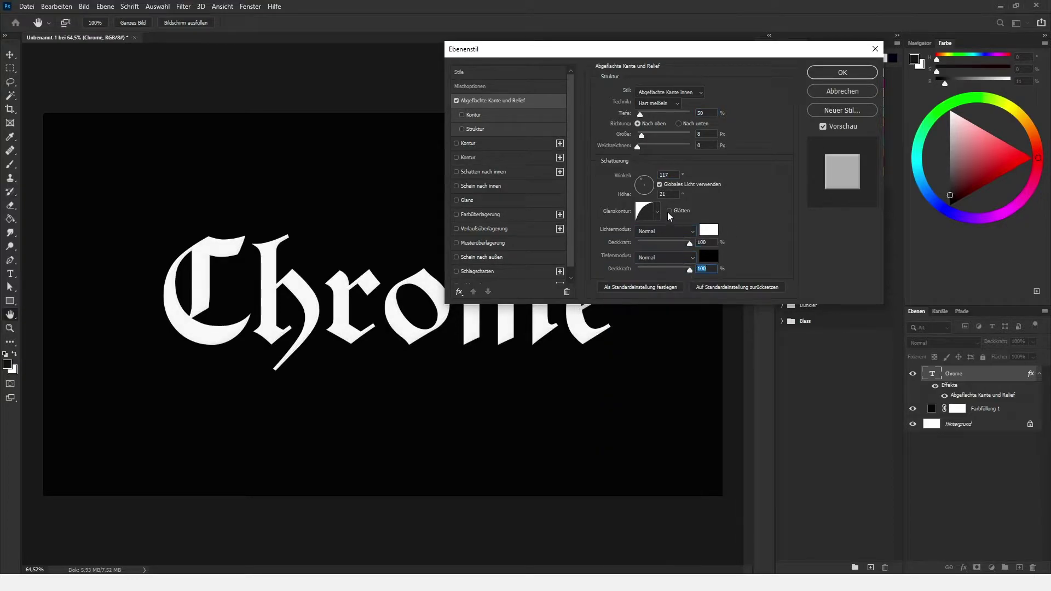
{"action": "left_click", "coordinate": [669, 211]}
{"action": "left_click_drag", "start_coordinate": [643, 135], "coordinate": [702, 142]}
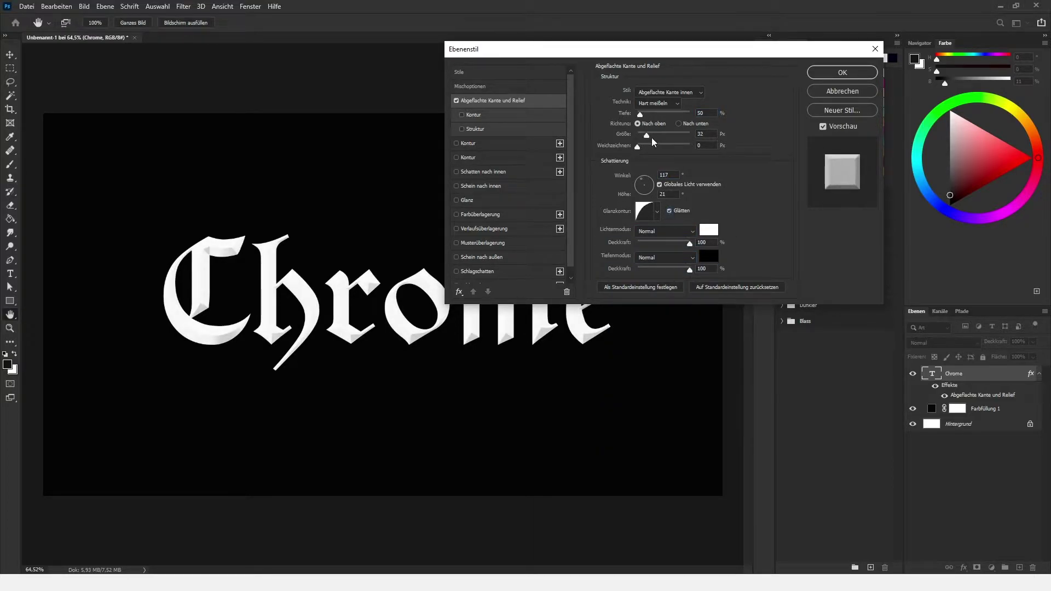
{"action": "left_click_drag", "start_coordinate": [640, 114], "coordinate": [644, 114]}
Step: Enable the bevel Contour with a curved preset at 100% range
{"action": "left_click", "coordinate": [508, 117]}
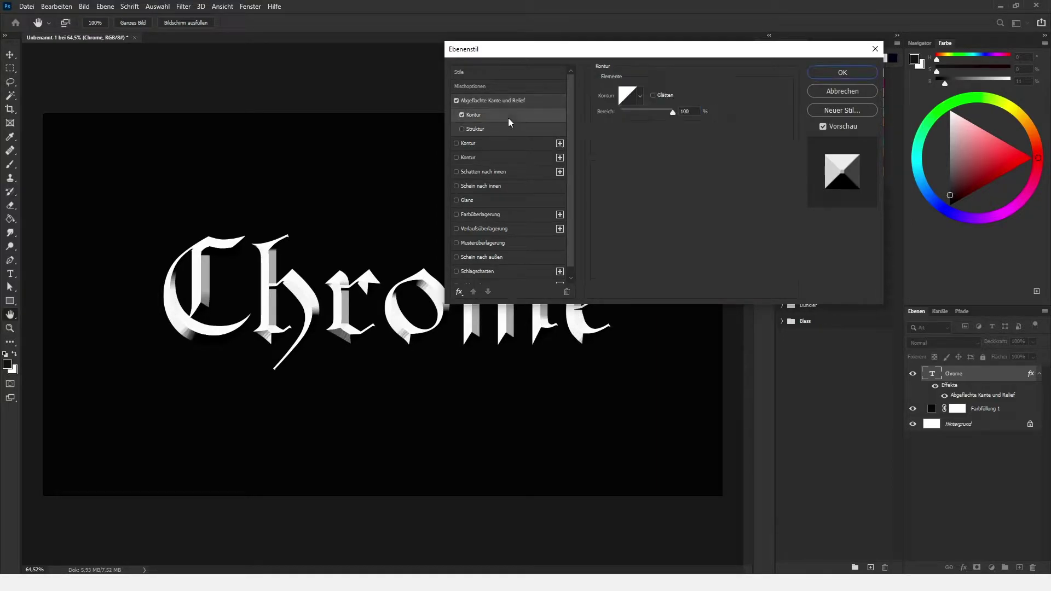
{"action": "left_click", "coordinate": [640, 97]}
{"action": "left_click", "coordinate": [717, 106]}
{"action": "left_click_drag", "start_coordinate": [647, 113], "coordinate": [675, 113]}
{"action": "left_click", "coordinate": [652, 95]}
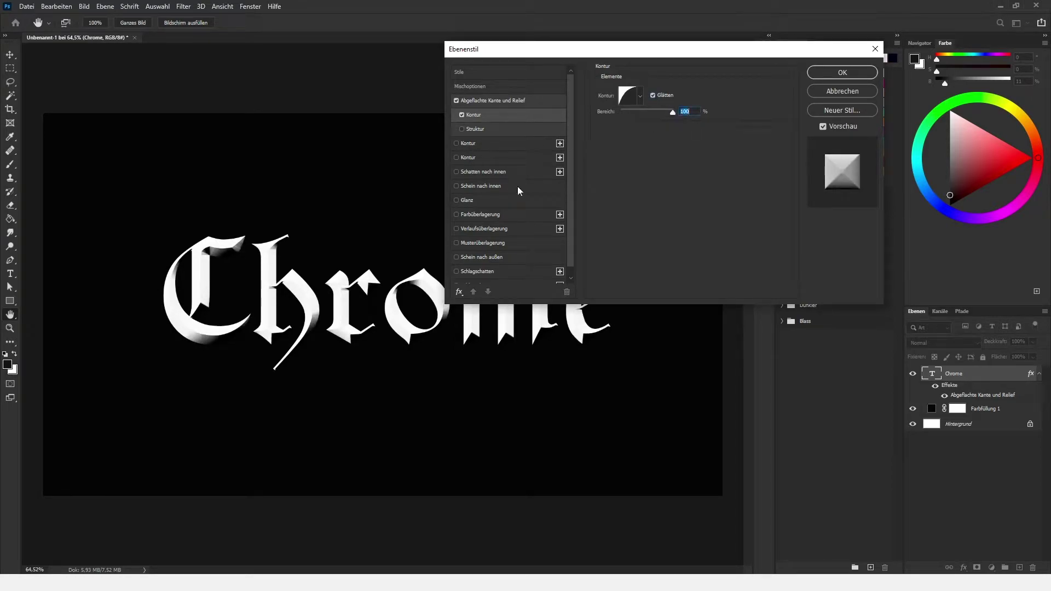
Step: Add a grey Gradient Overlay at 83% opacity, discarding a trial Inner Glow
{"action": "left_click", "coordinate": [549, 190]}
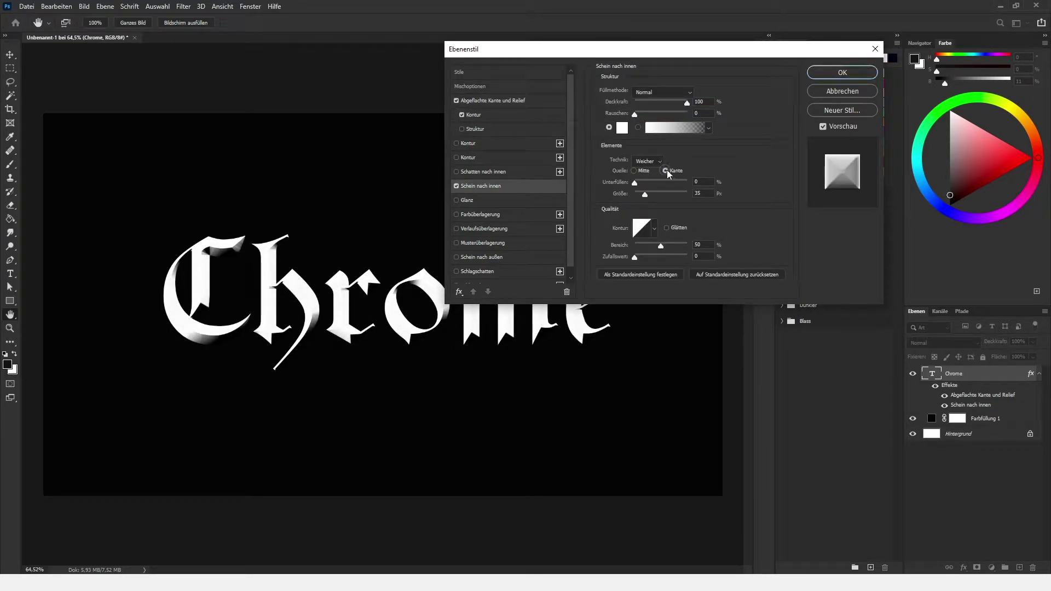
{"action": "left_click", "coordinate": [456, 186]}
{"action": "left_click", "coordinate": [456, 228]}
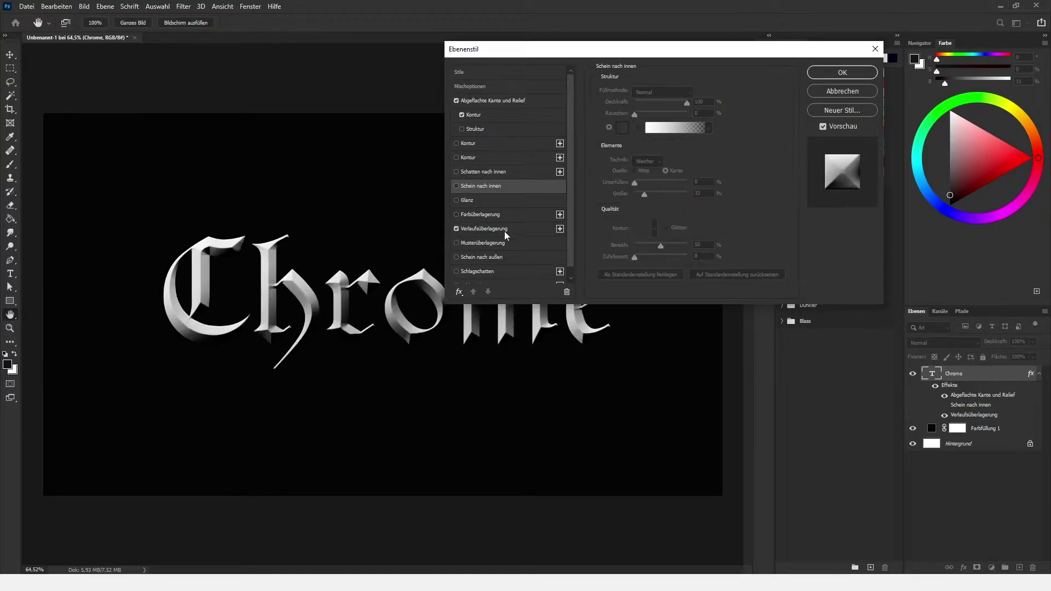
{"action": "left_click", "coordinate": [662, 115]}
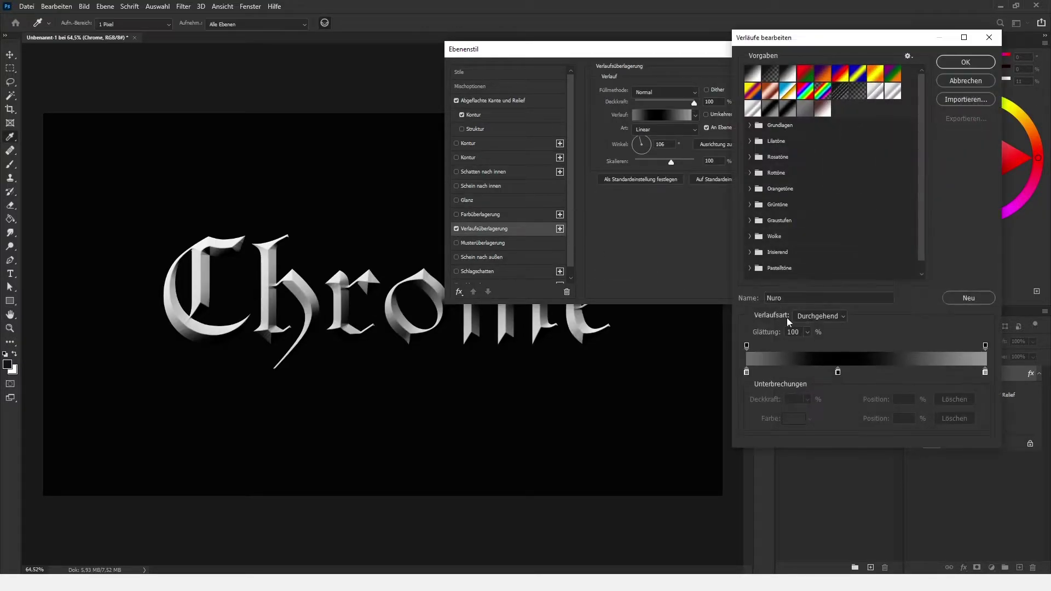
{"action": "left_click", "coordinate": [958, 64]}
{"action": "left_click_drag", "start_coordinate": [684, 56], "coordinate": [802, 47]}
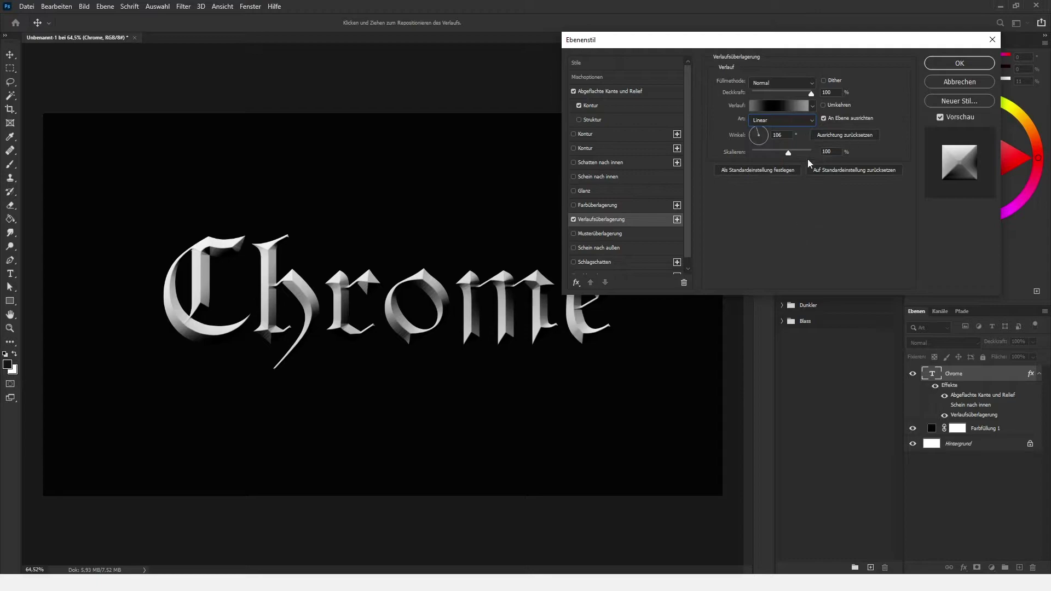
{"action": "left_click_drag", "start_coordinate": [811, 94], "coordinate": [801, 94]}
{"action": "left_click_drag", "start_coordinate": [794, 40], "coordinate": [713, 52]}
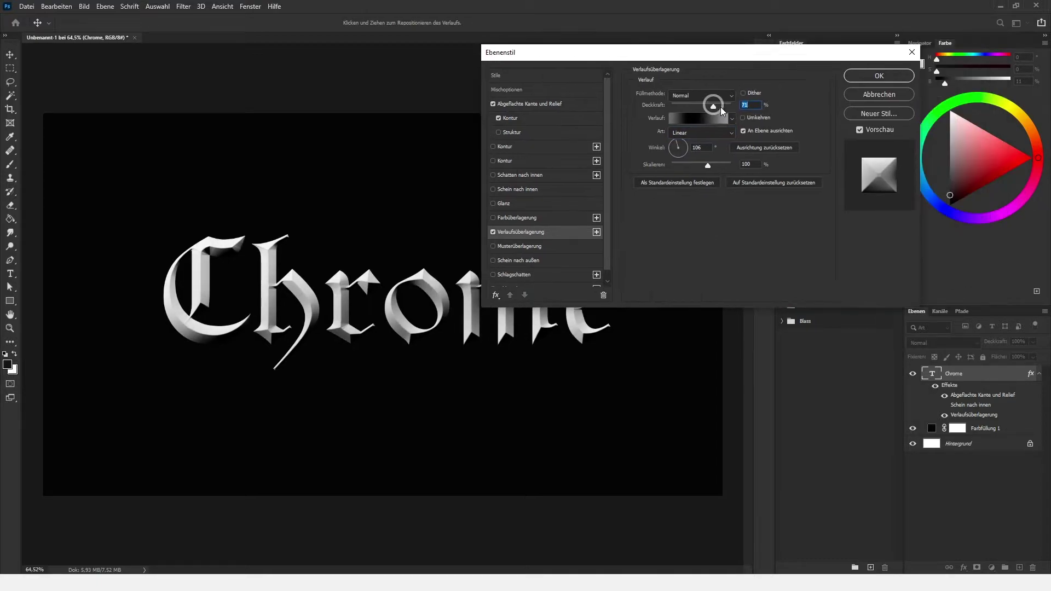
Step: Add a white Satin effect with adjusted distance, size and angle
{"action": "left_click", "coordinate": [504, 193]}
{"action": "left_click", "coordinate": [743, 95]}
{"action": "left_click", "coordinate": [993, 113]}
{"action": "mouse_move", "coordinate": [698, 144]}
{"action": "left_mouse_down"}
{"action": "mouse_move", "coordinate": [711, 143]}
{"action": "mouse_move", "coordinate": [678, 154]}
{"action": "left_mouse_up"}
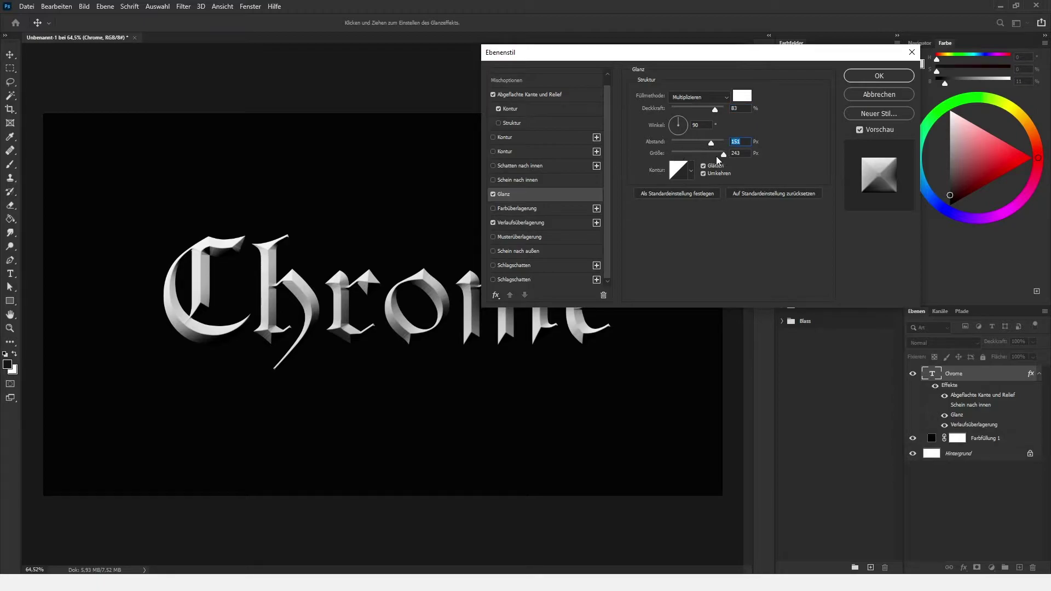
{"action": "left_click", "coordinate": [671, 118]}
Step: Confirm the layer styles, then Ctrl+G the Chrome layer into Gruppe 1 and check its contents
{"action": "left_click", "coordinate": [879, 76]}
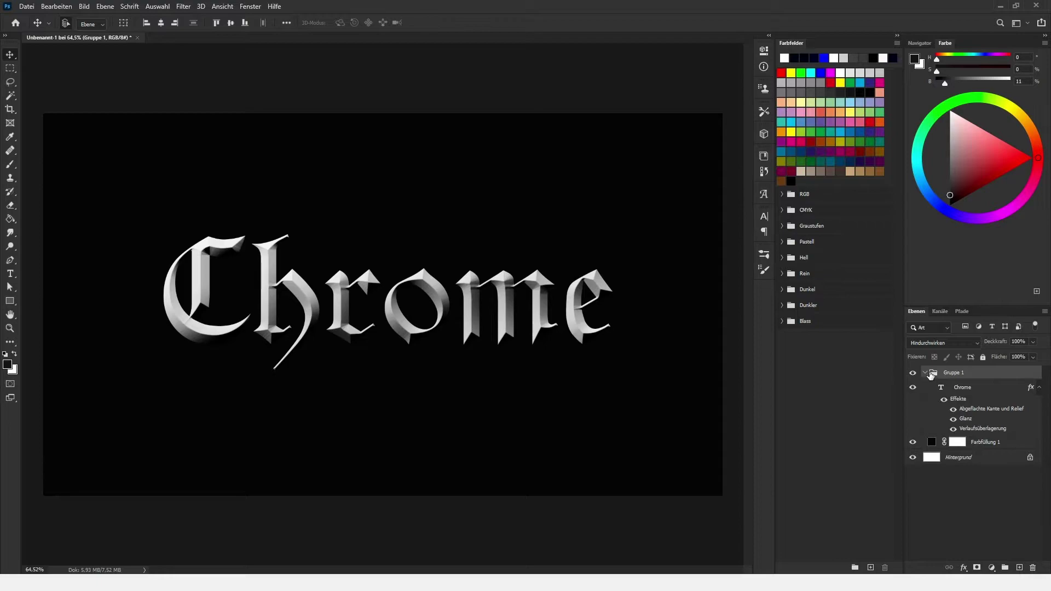
{"action": "key", "text": "ctrl+g"}
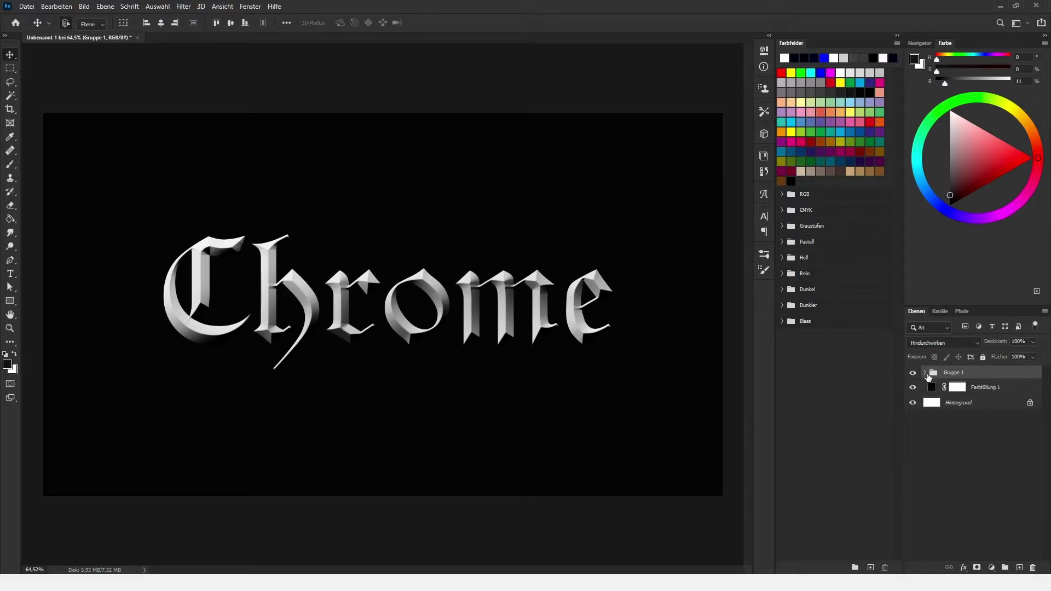
{"action": "left_click", "coordinate": [925, 373]}
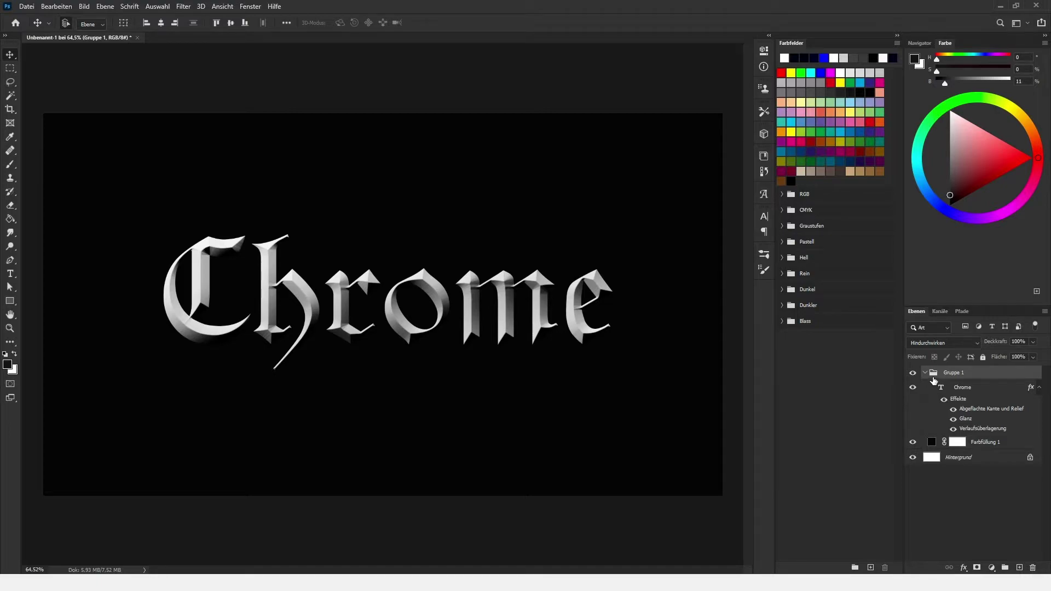
{"action": "left_click", "coordinate": [926, 373]}
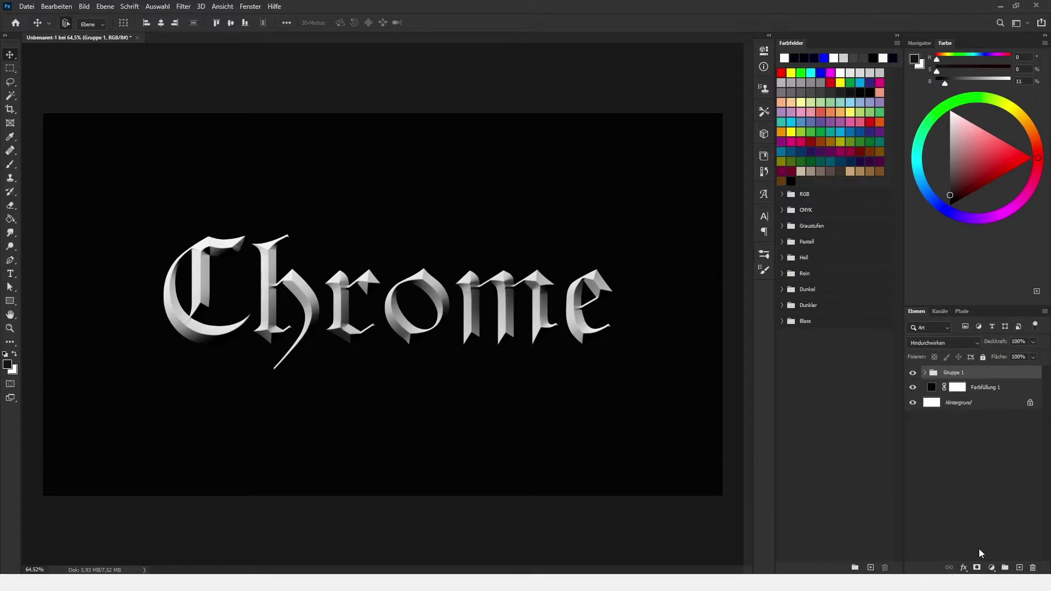
Step: Add a Gradient Map adjustment layer and select its black stop in the gradient editor
{"action": "left_click", "coordinate": [992, 568]}
{"action": "left_click", "coordinate": [967, 563]}
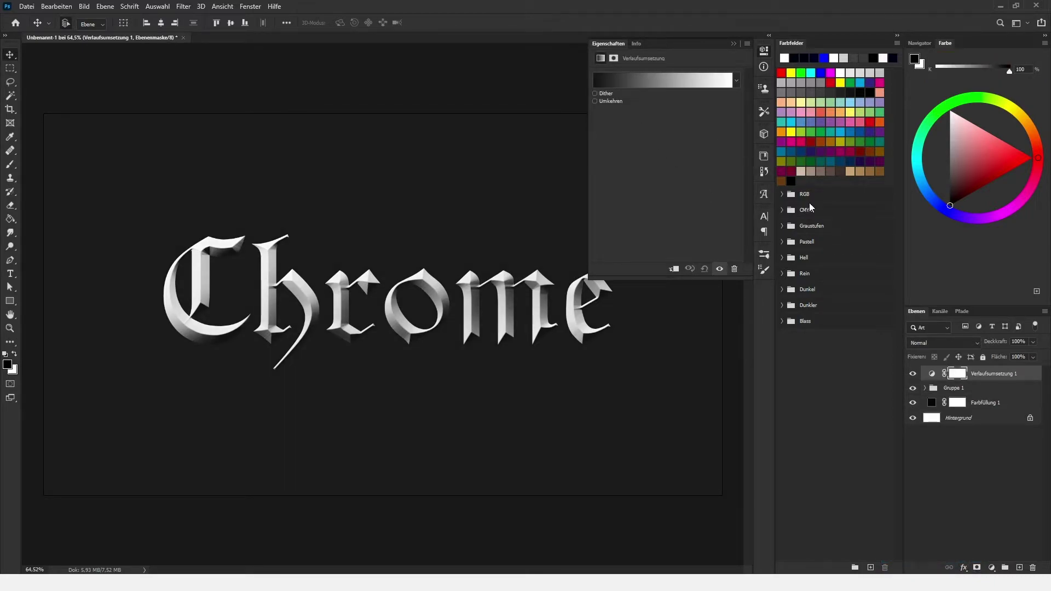
{"action": "left_click", "coordinate": [665, 81]}
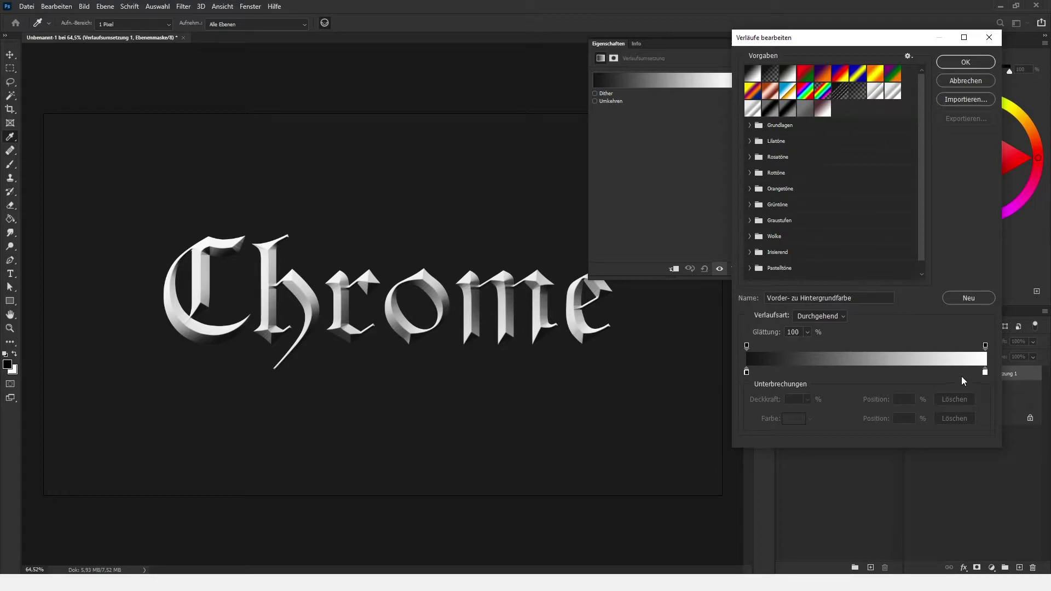
{"action": "left_click", "coordinate": [747, 374]}
Step: Set the dark stop colour to near-black blue 000507
{"action": "left_click", "coordinate": [798, 428]}
{"action": "left_click", "coordinate": [856, 212]}
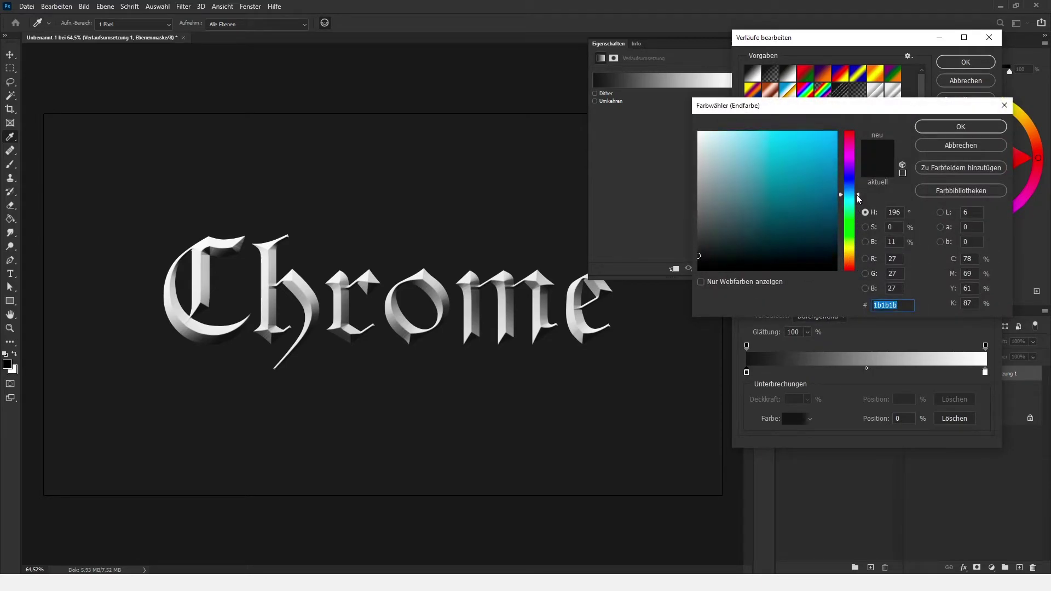
{"action": "left_click_drag", "start_coordinate": [858, 212], "coordinate": [858, 195]}
{"action": "mouse_move", "coordinate": [816, 164]}
{"action": "left_mouse_down"}
{"action": "mouse_move", "coordinate": [869, 243]}
{"action": "mouse_move", "coordinate": [827, 256]}
{"action": "left_mouse_up"}
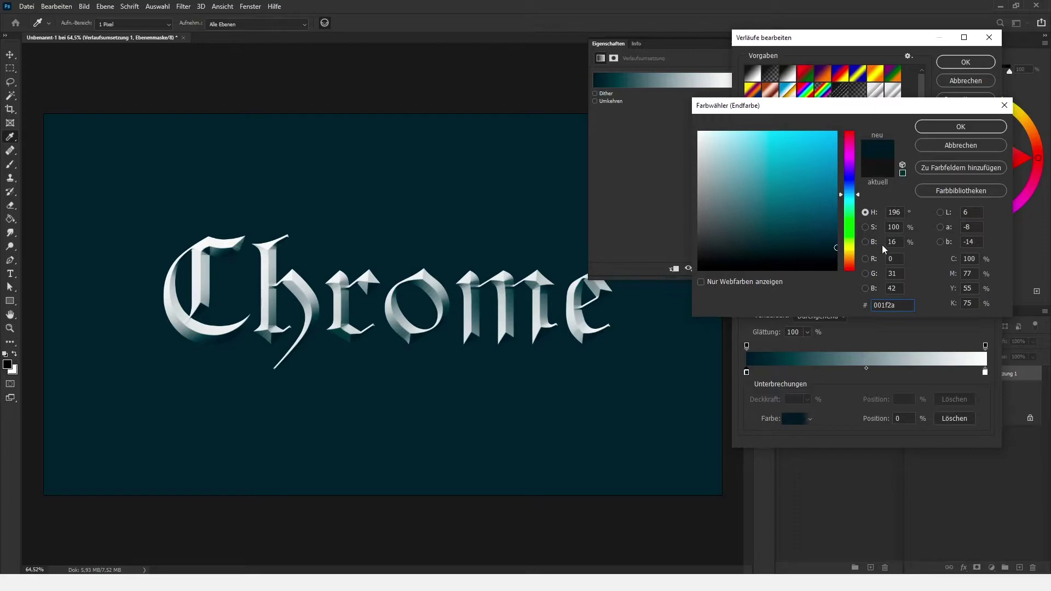
{"action": "left_click", "coordinate": [866, 227]}
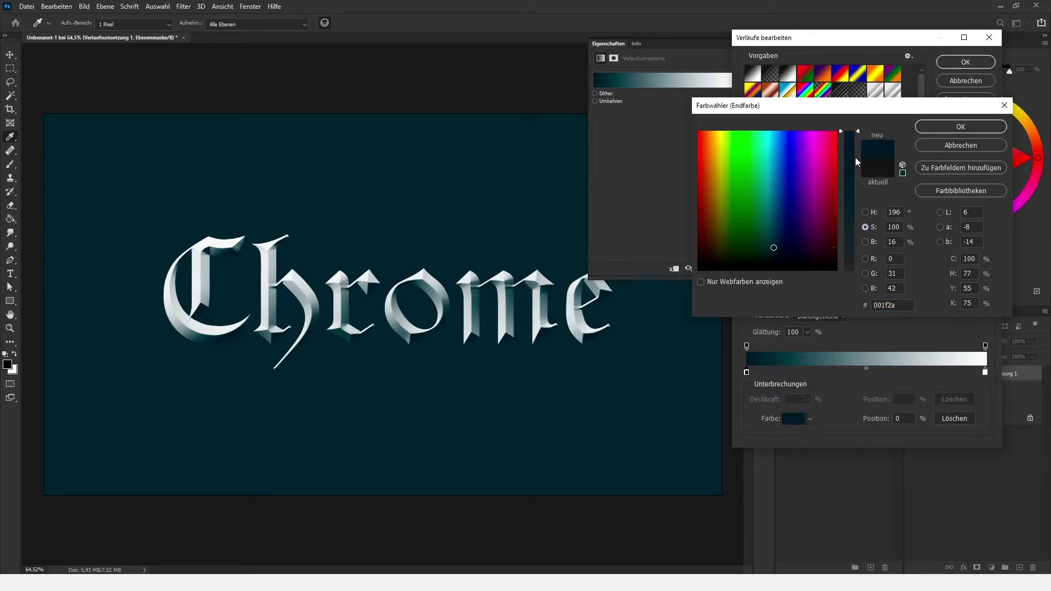
{"action": "left_click", "coordinate": [866, 241]}
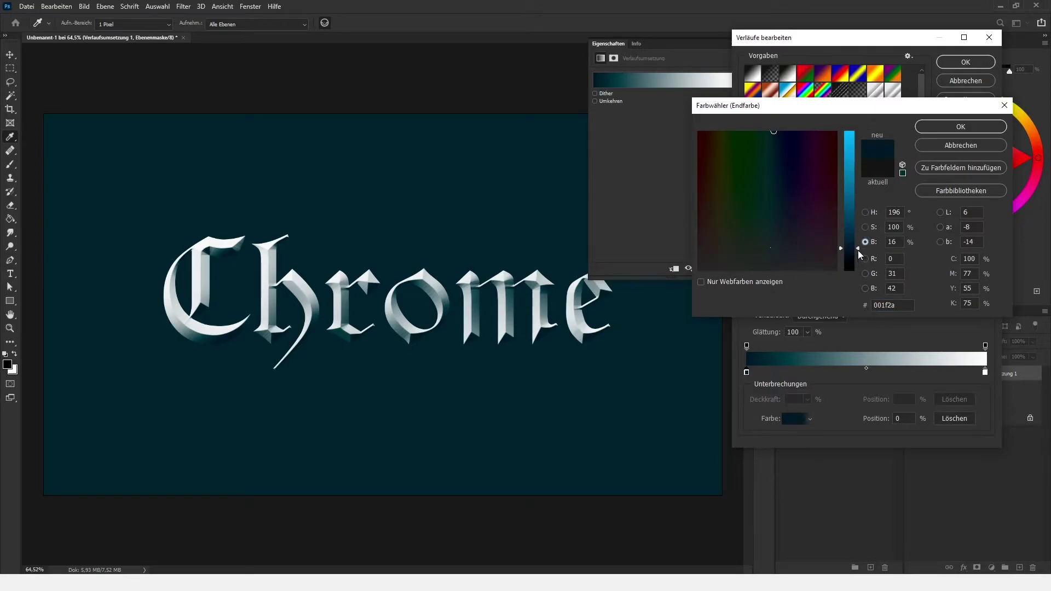
{"action": "left_click_drag", "start_coordinate": [858, 250], "coordinate": [862, 271]}
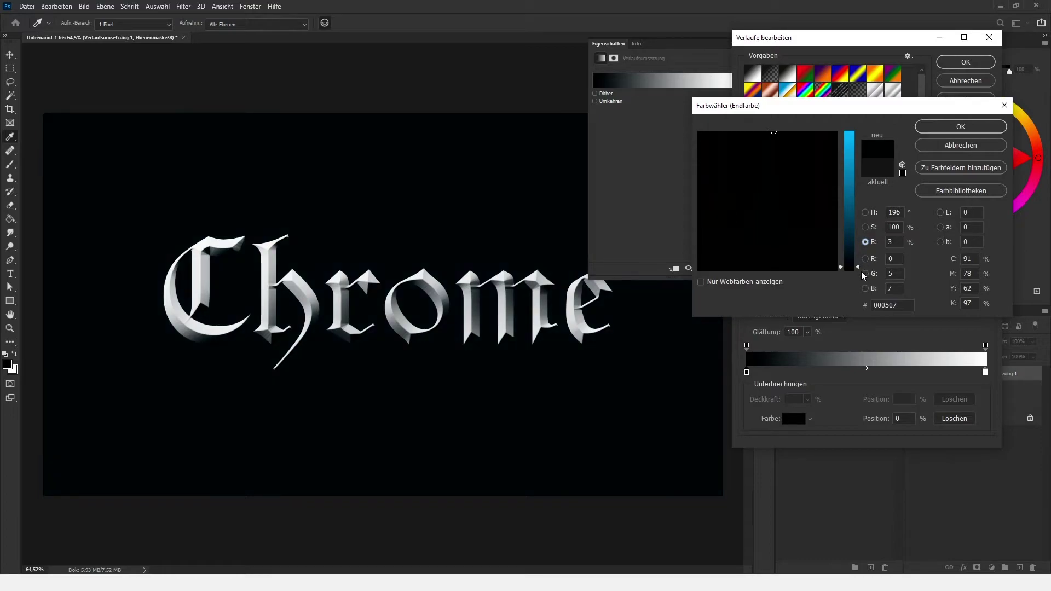
{"action": "left_click", "coordinate": [962, 127]}
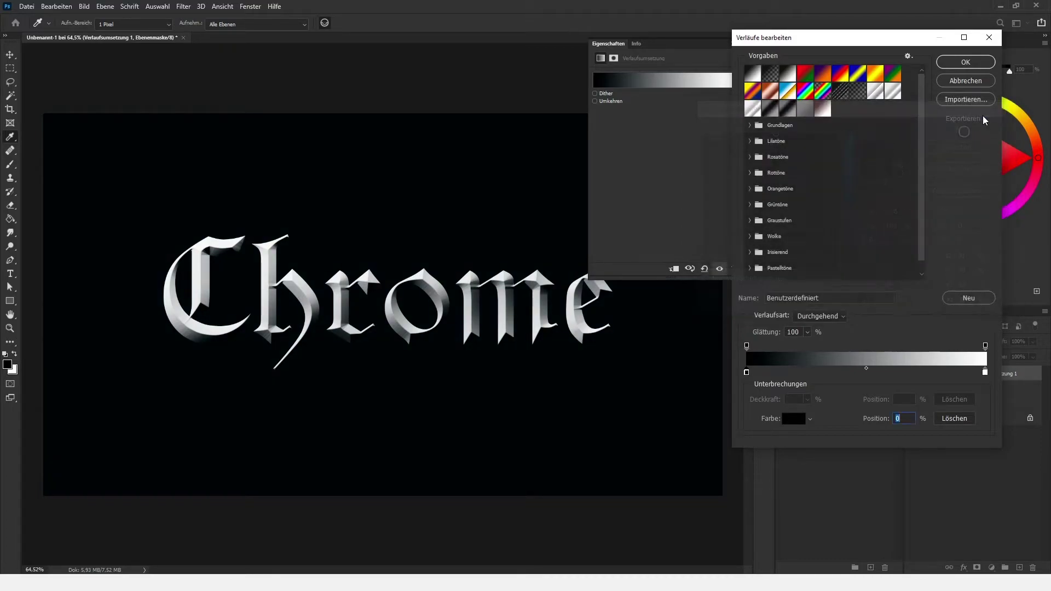
Step: Confirm the gradient and Alt-click to clip Verlaufsumsetzung 1 onto Gruppe 1
{"action": "left_click", "coordinate": [966, 64]}
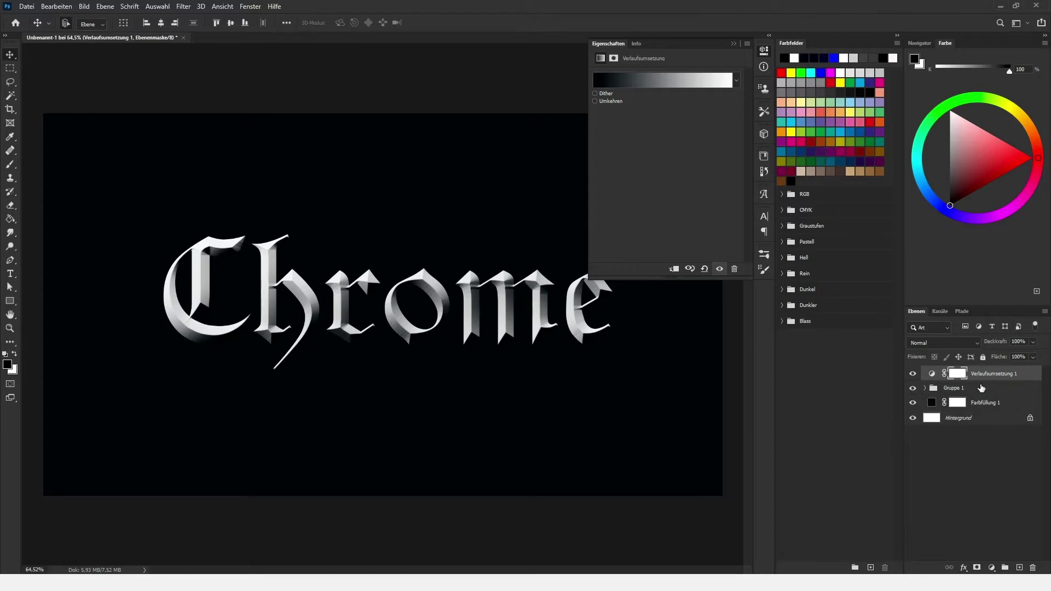
{"action": "key", "text": "alt"}
{"action": "left_click", "coordinate": [1001, 387], "text": "alt"}
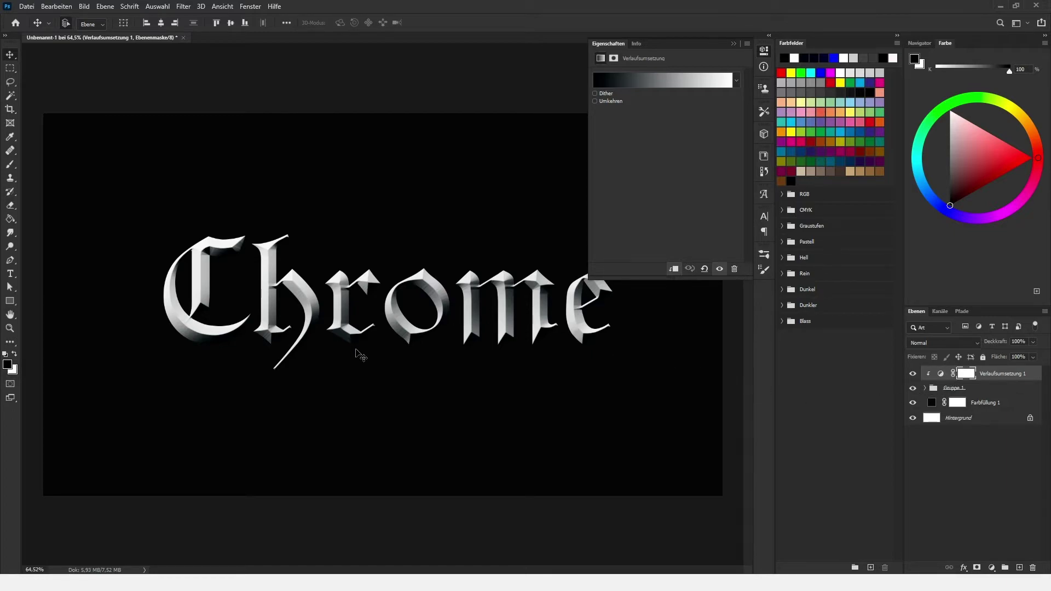
{"action": "left_click", "coordinate": [984, 394]}
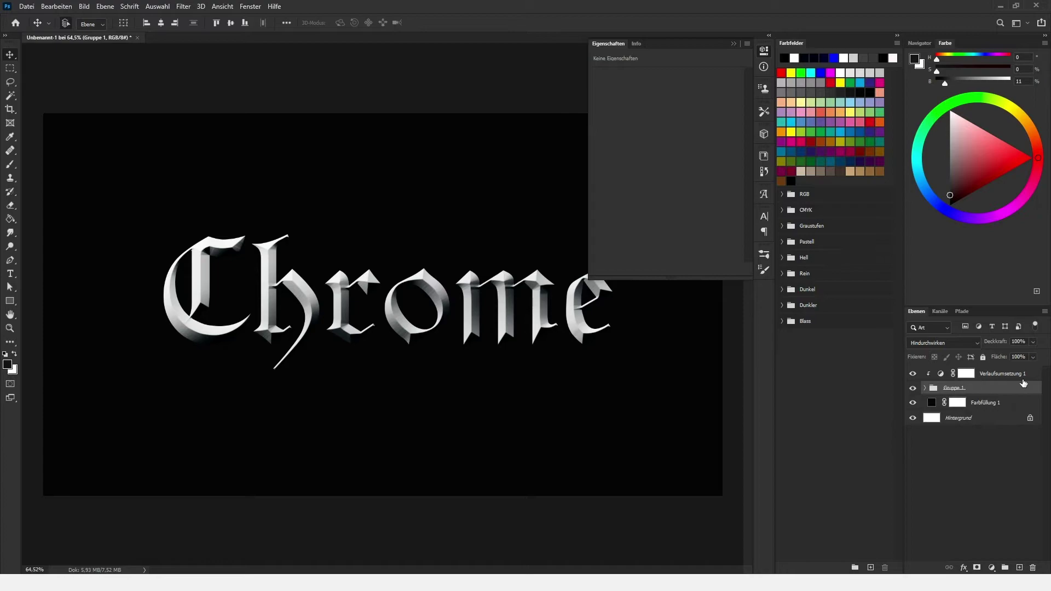
{"action": "left_click", "coordinate": [966, 374]}
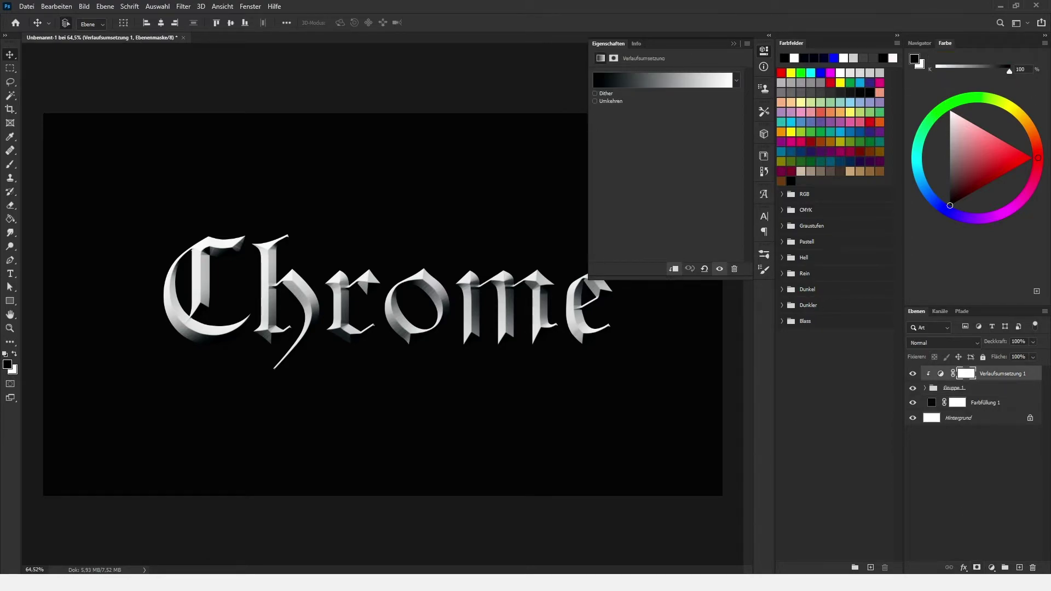
Step: Add Kurven 1 clipped to the gradient map and drag two on-image points into a wave
{"action": "left_click", "coordinate": [996, 571]}
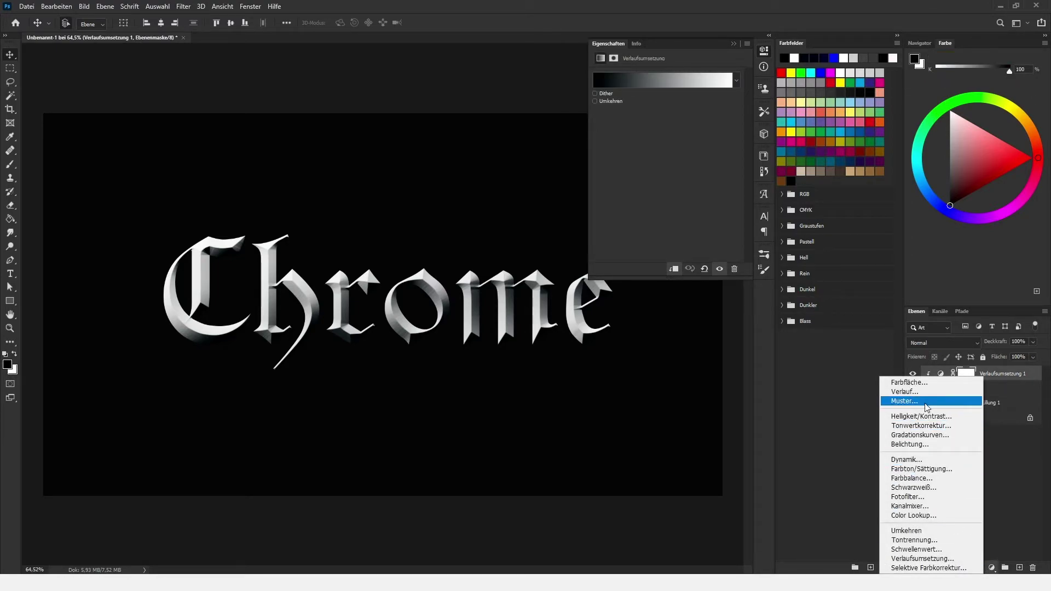
{"action": "left_click", "coordinate": [938, 436]}
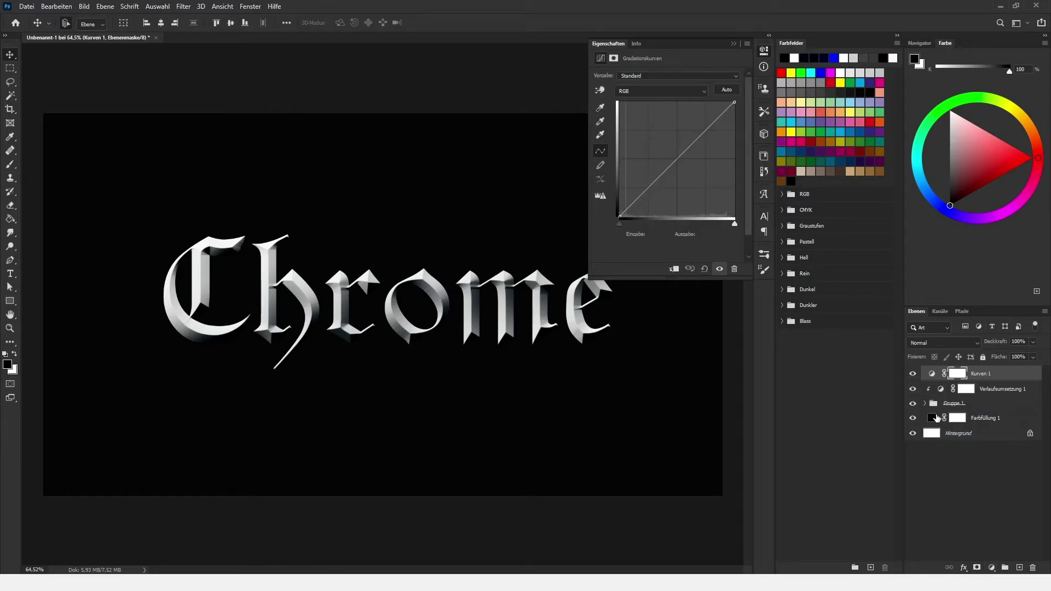
{"action": "left_click", "coordinate": [987, 383], "text": "alt"}
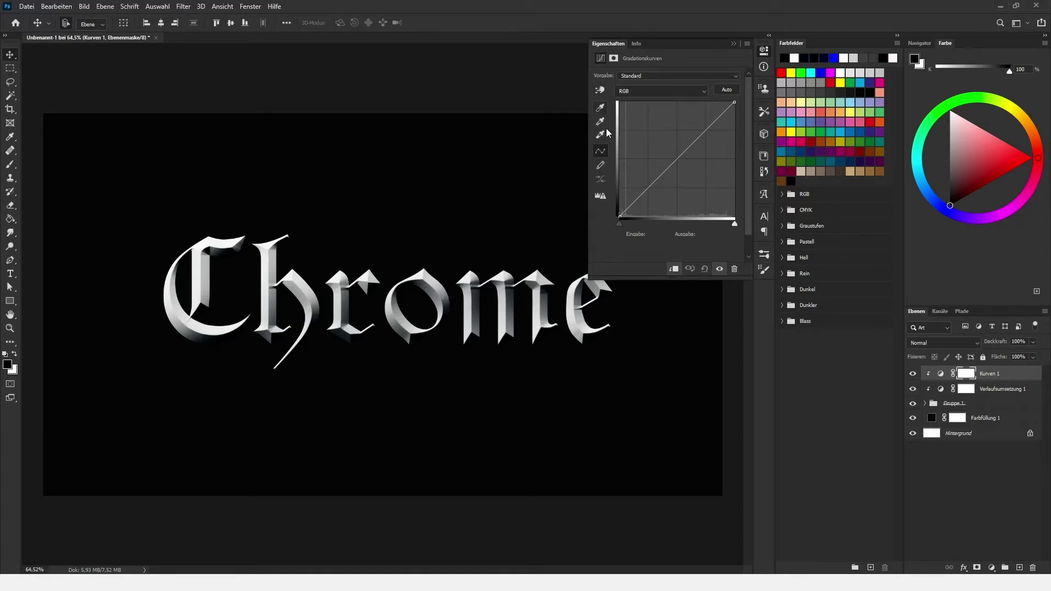
{"action": "left_click", "coordinate": [601, 92]}
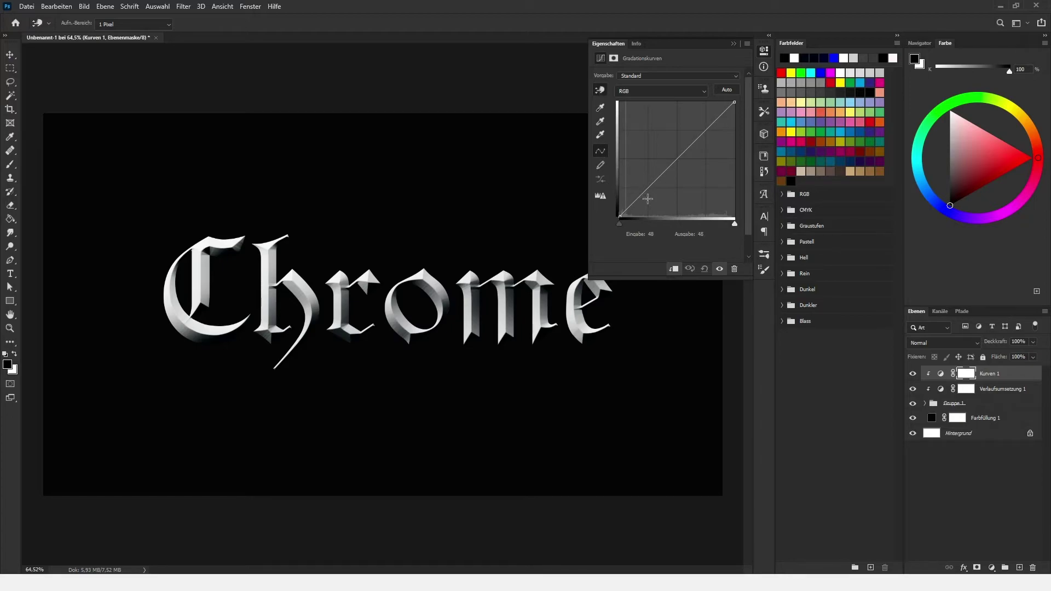
{"action": "mouse_move", "coordinate": [654, 192]}
{"action": "left_mouse_down"}
{"action": "mouse_move", "coordinate": [648, 155]}
{"action": "mouse_move", "coordinate": [658, 193]}
{"action": "left_mouse_up"}
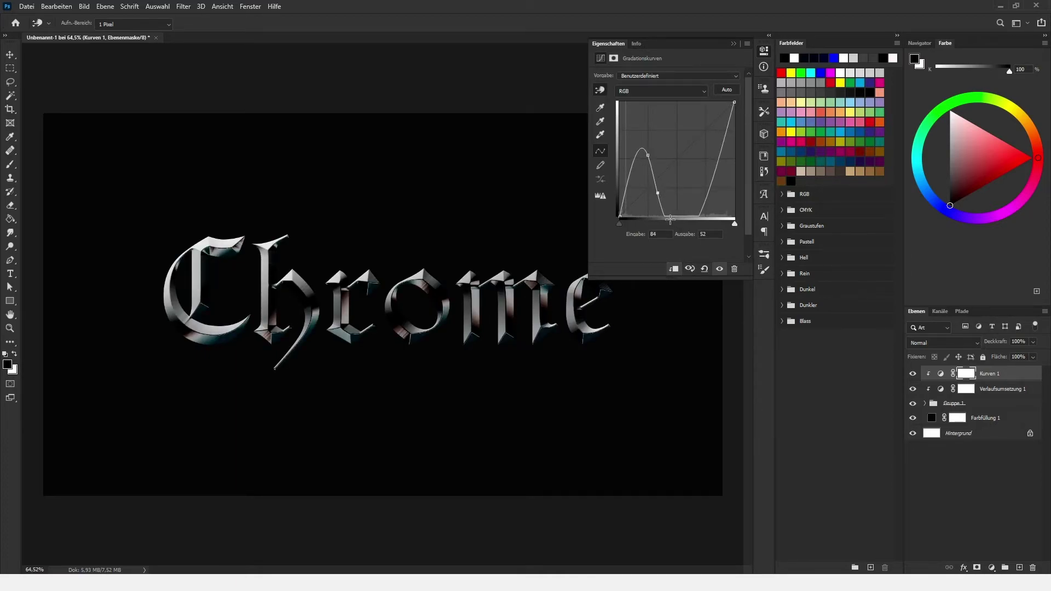
{"action": "left_click_drag", "start_coordinate": [714, 170], "coordinate": [673, 168]}
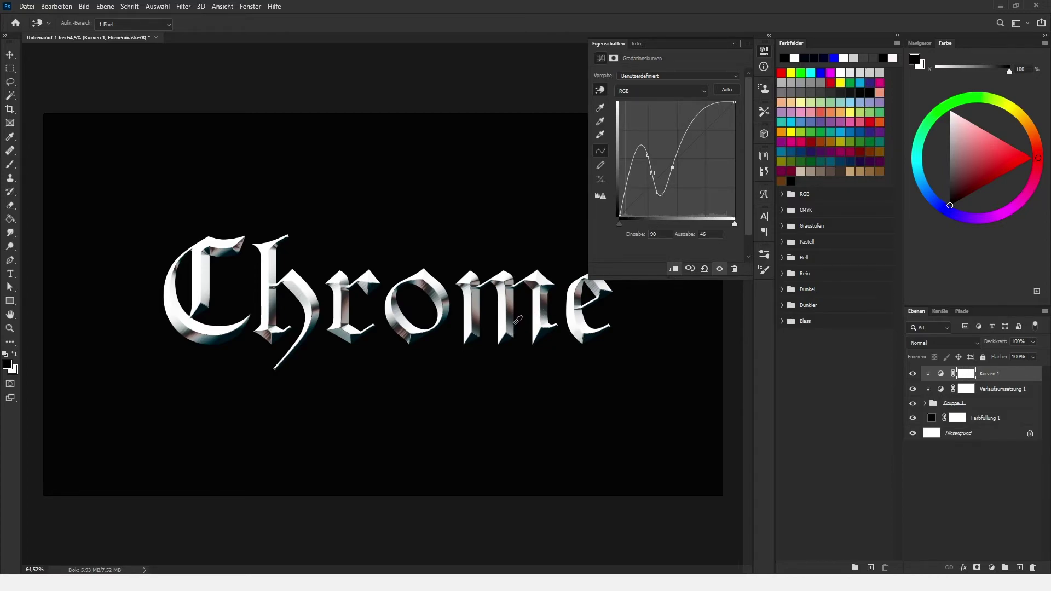
Step: Add a second clipped gradient map with a pink-purple gradient, Lichtpunkt blend and 36% opacity
{"action": "key", "text": "v"}
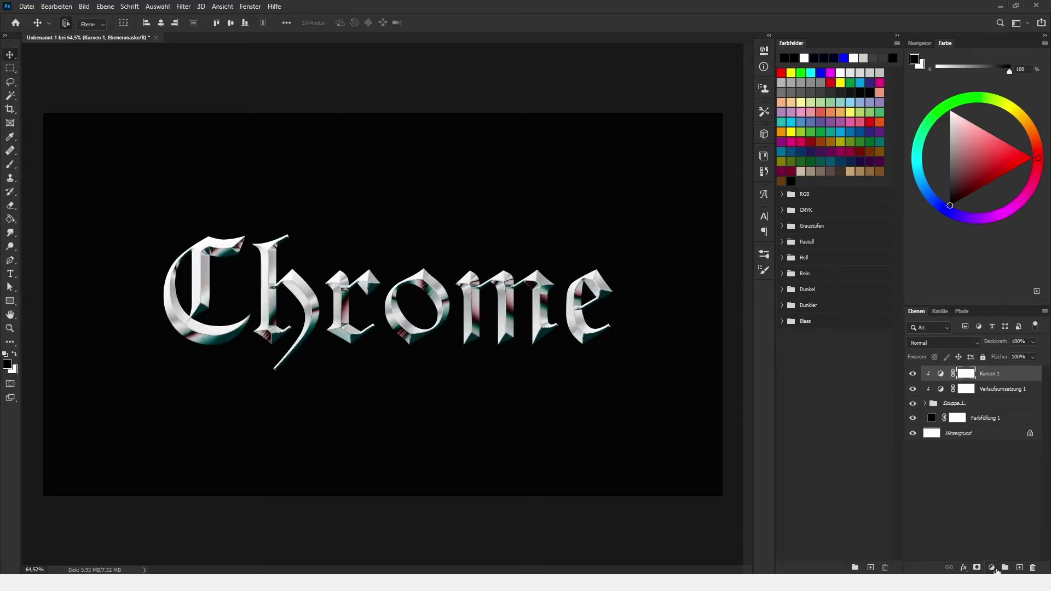
{"action": "left_click", "coordinate": [992, 568]}
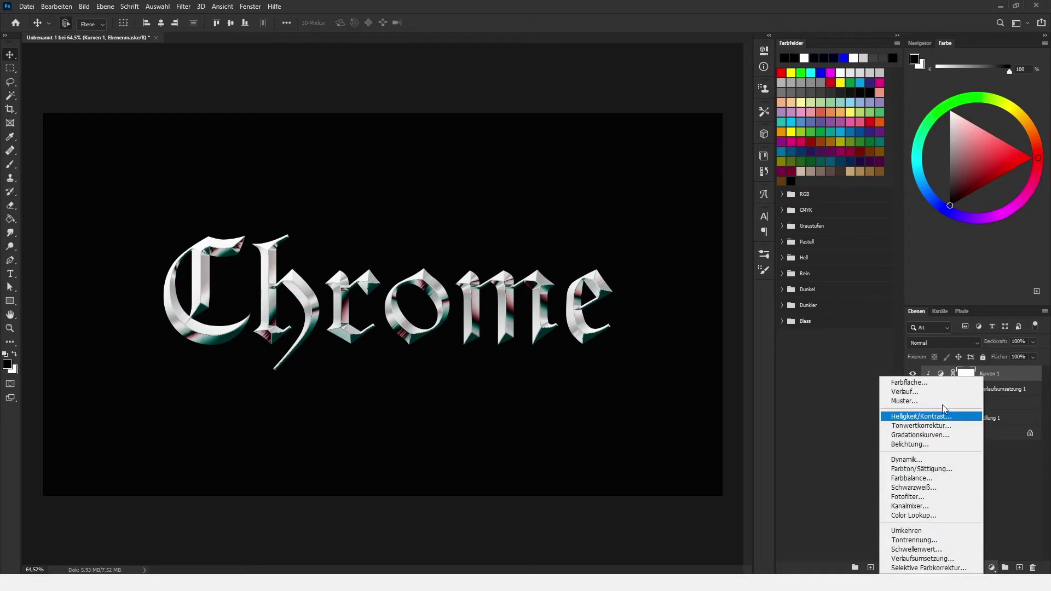
{"action": "left_click", "coordinate": [952, 559]}
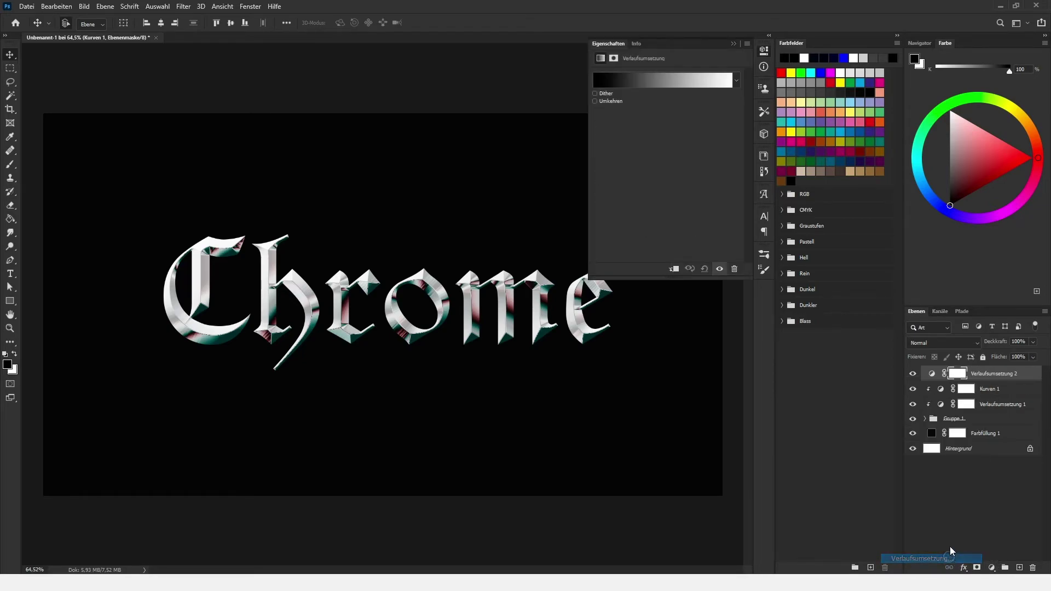
{"action": "left_click", "coordinate": [693, 78]}
{"action": "left_click", "coordinate": [754, 146]}
{"action": "left_click", "coordinate": [968, 59]}
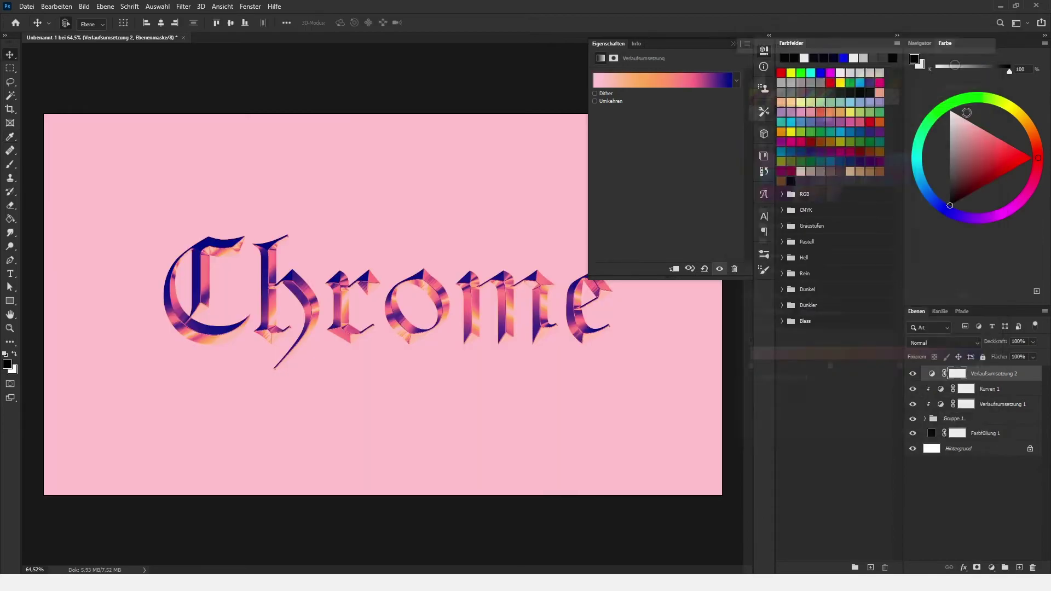
{"action": "left_click", "coordinate": [946, 381], "text": "alt"}
{"action": "left_click", "coordinate": [942, 343]}
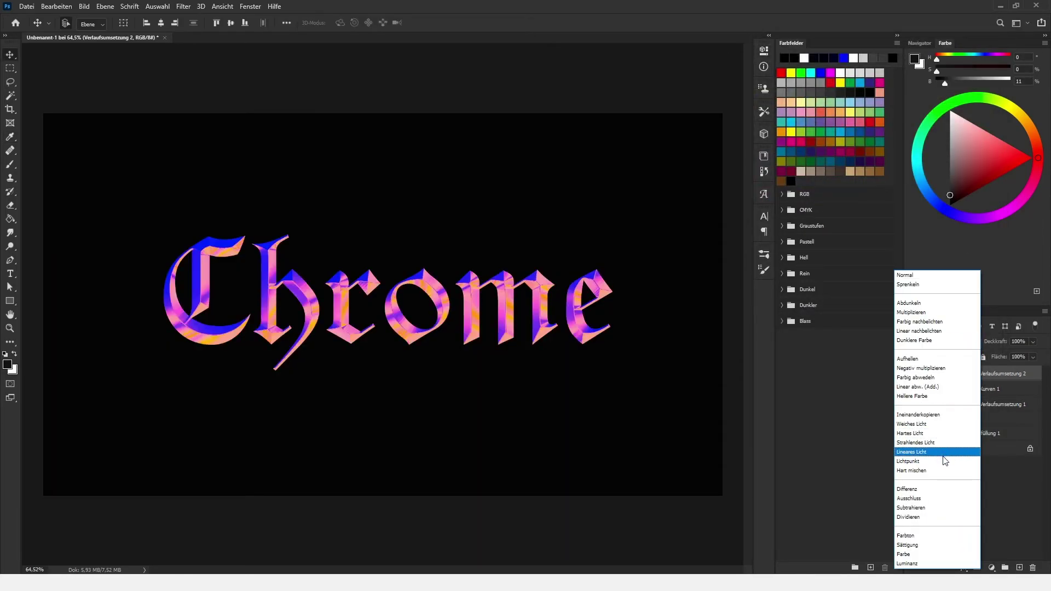
{"action": "left_click", "coordinate": [946, 463]}
{"action": "left_click_drag", "start_coordinate": [1033, 342], "coordinate": [1001, 358]}
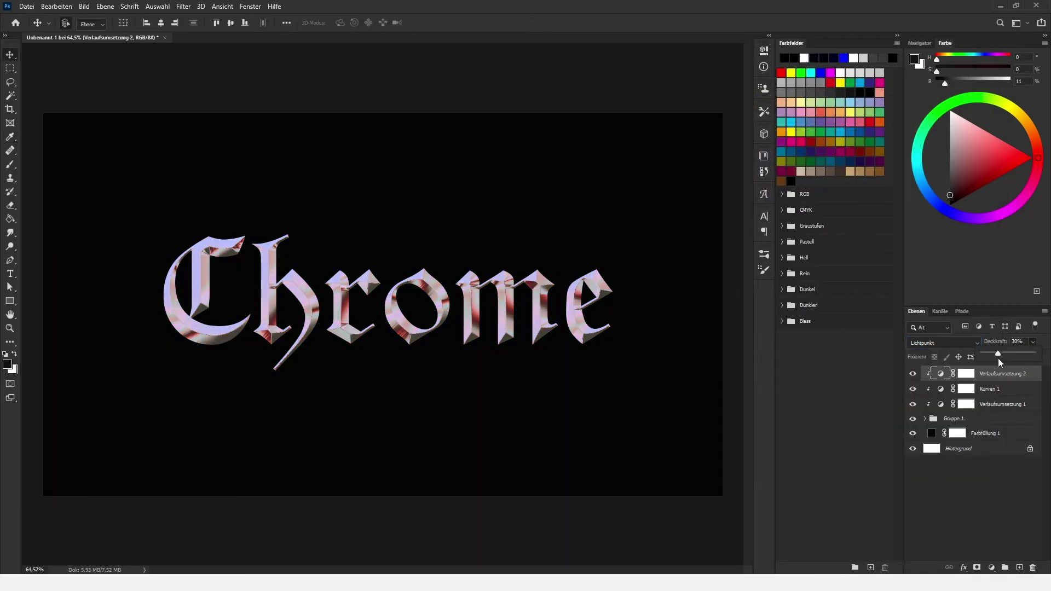
Step: Replace its gradient with a magenta-to-blue Lilatöne preset
{"action": "left_click", "coordinate": [941, 342]}
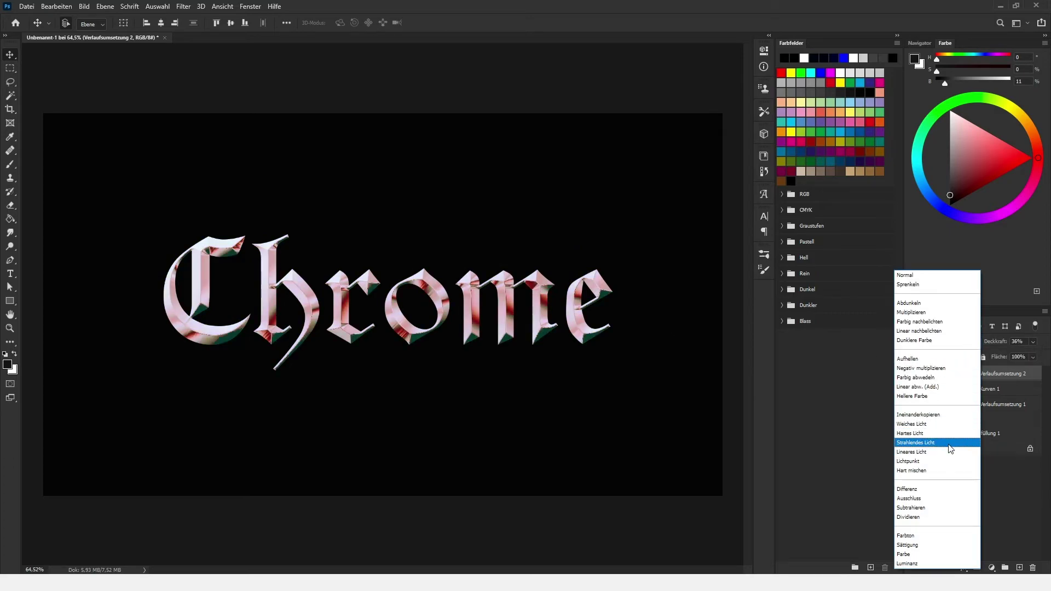
{"action": "left_click", "coordinate": [938, 332]}
{"action": "left_click", "coordinate": [933, 374]}
{"action": "left_click", "coordinate": [662, 80]}
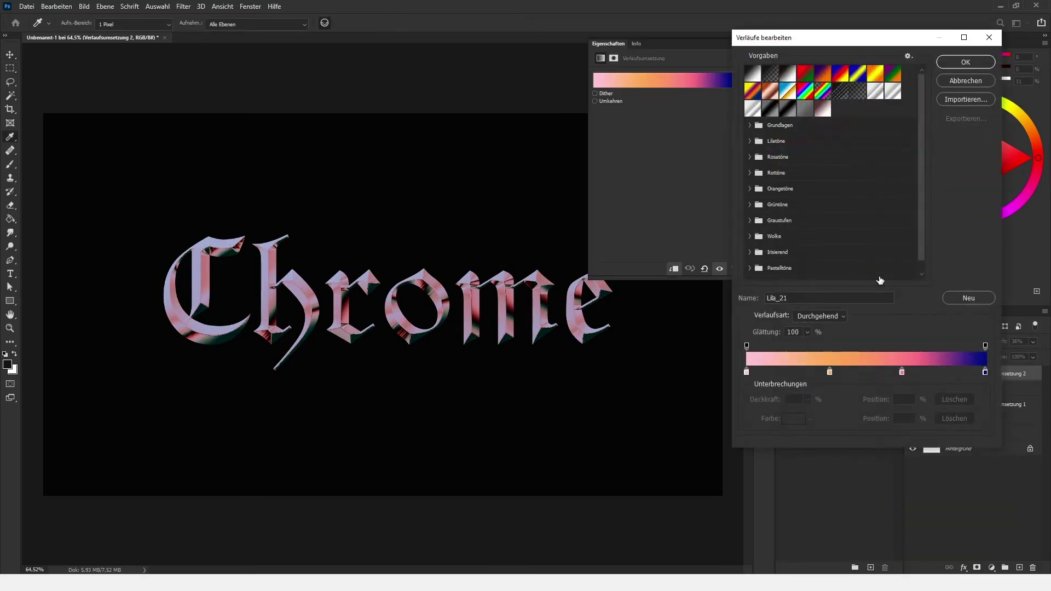
{"action": "left_click", "coordinate": [756, 134]}
{"action": "left_click", "coordinate": [789, 158]}
{"action": "left_click", "coordinate": [821, 159]}
{"action": "left_click", "coordinate": [966, 62]}
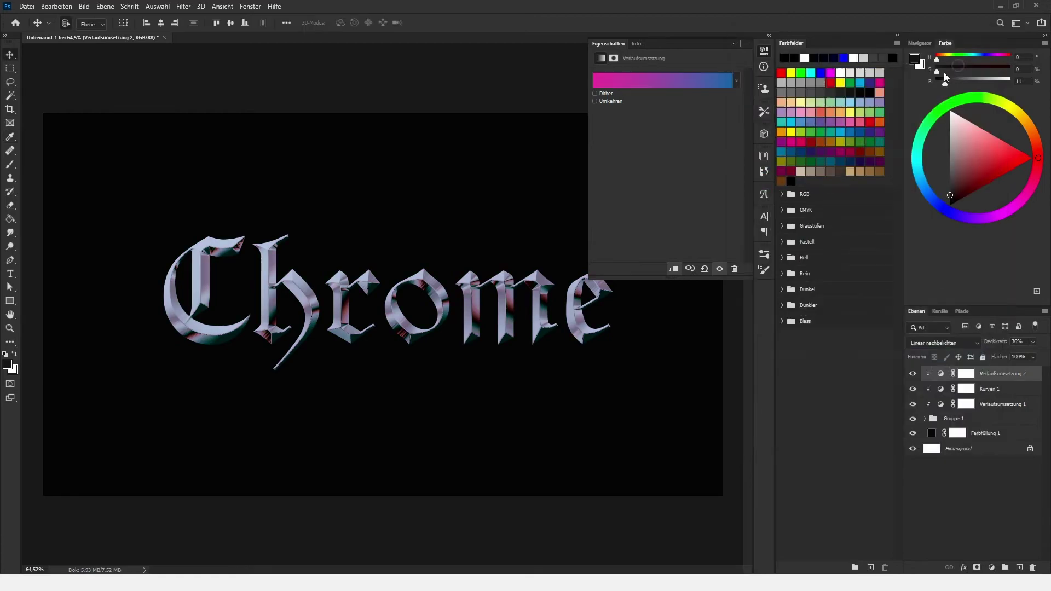
Step: Set the gradient map's blend mode to Aufhellen and its opacity to 40%
{"action": "left_click", "coordinate": [977, 345]}
{"action": "left_click", "coordinate": [976, 359]}
{"action": "left_click", "coordinate": [1033, 341]}
{"action": "left_click_drag", "start_coordinate": [1010, 354], "coordinate": [1013, 354]}
{"action": "left_click", "coordinate": [983, 495]}
{"action": "scroll", "coordinate": [455, 228], "scroll_direction": "up", "scroll_amount": 1}
{"action": "scroll", "coordinate": [394, 263], "scroll_direction": "up", "scroll_amount": 1}
{"action": "scroll", "coordinate": [329, 298], "scroll_direction": "up", "scroll_amount": 1}
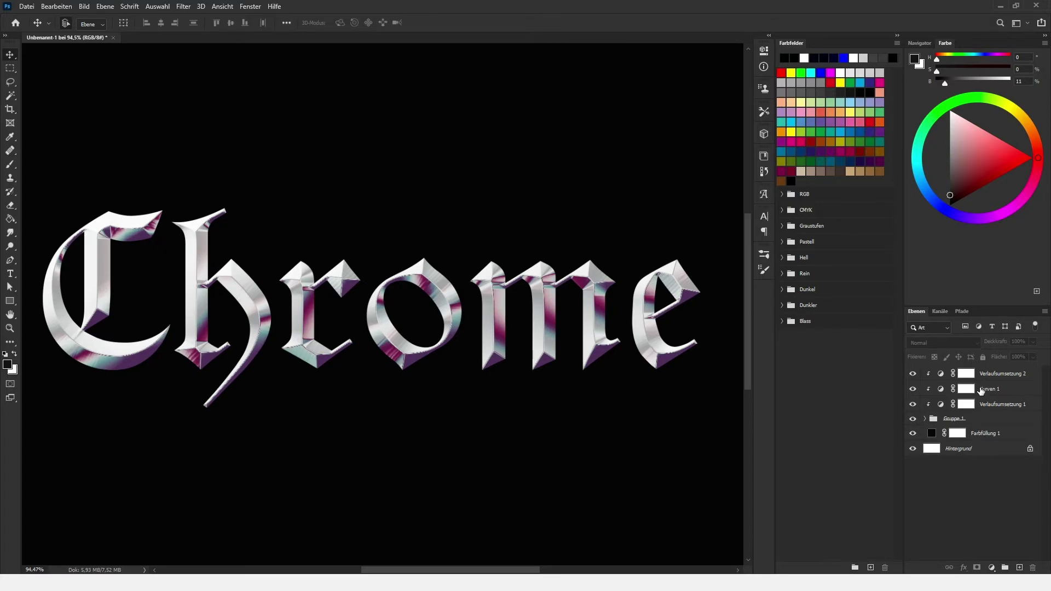
Step: Shift-select Verlaufsumsetzung 2 through Gruppe 1 and convert them with In Smartobjekt konvertieren
{"action": "left_click", "coordinate": [1001, 421]}
{"action": "left_click", "coordinate": [1011, 380], "text": "shift"}
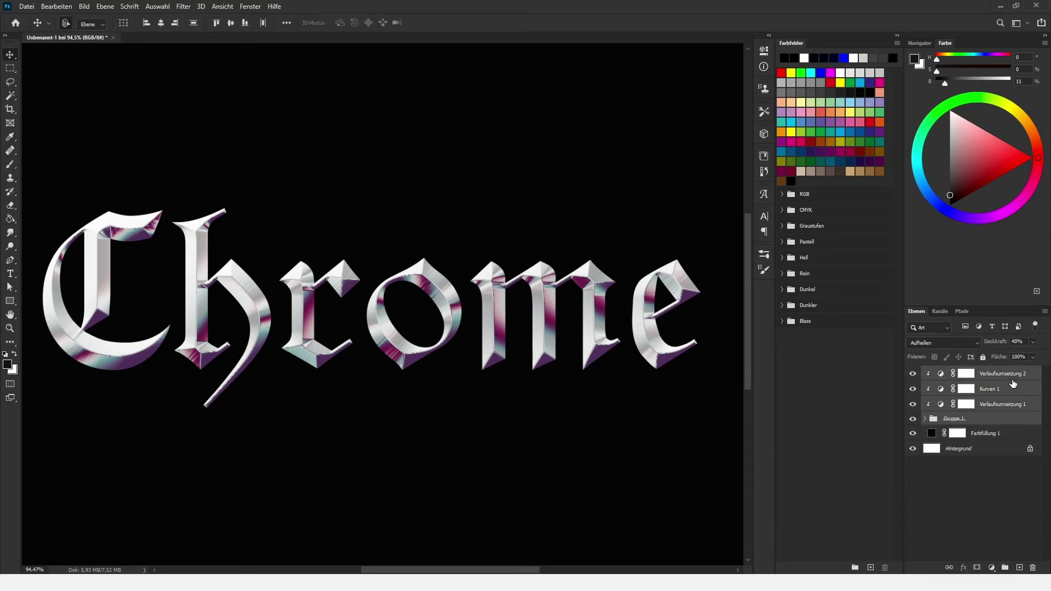
{"action": "right_click", "coordinate": [1007, 379]}
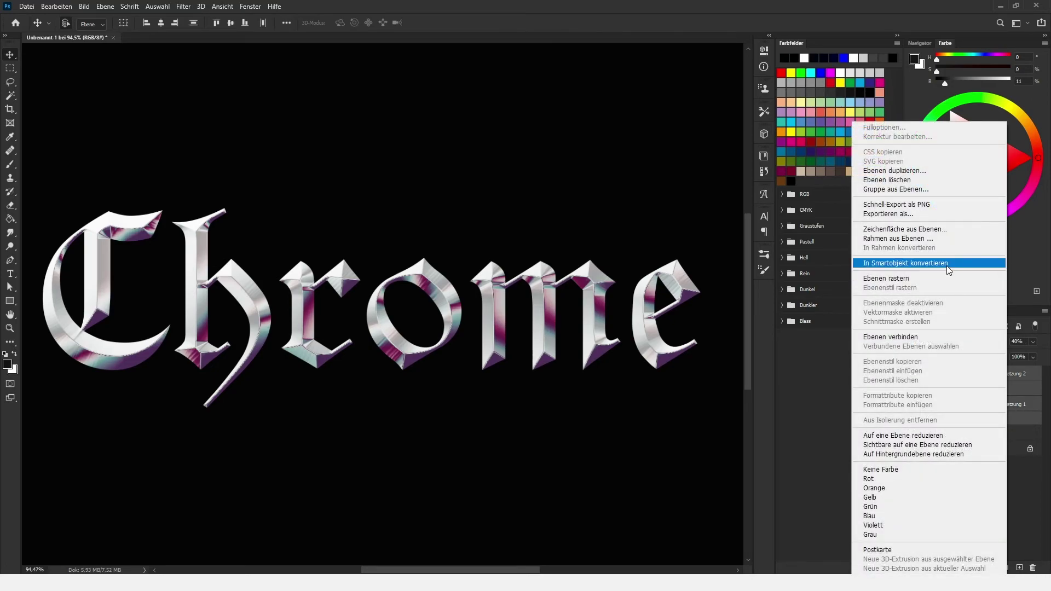
{"action": "left_click", "coordinate": [947, 264]}
{"action": "left_click", "coordinate": [912, 374]}
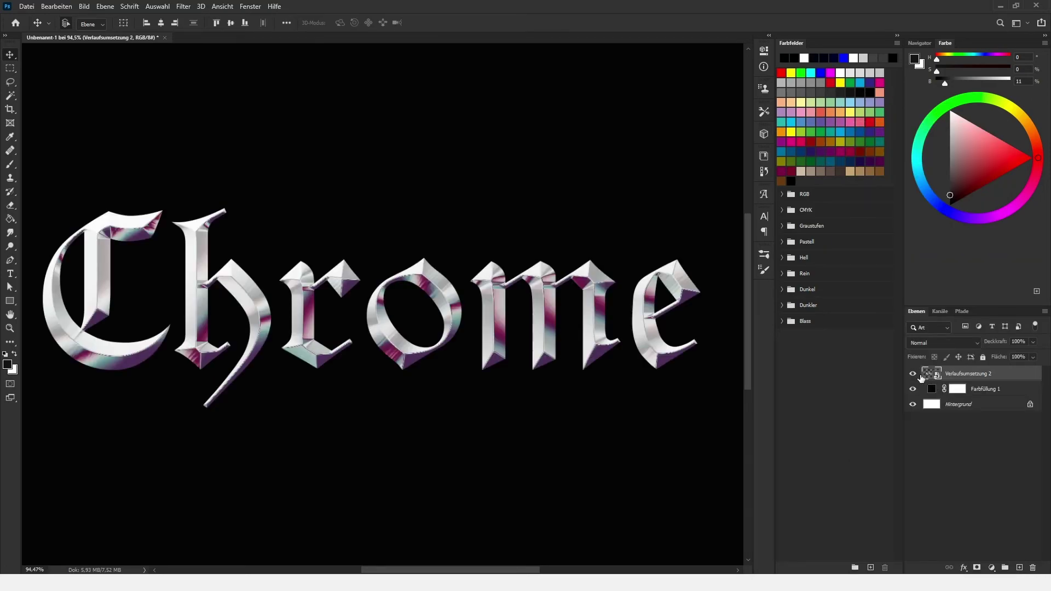
{"action": "scroll", "coordinate": [495, 310], "scroll_direction": "up", "scroll_amount": 2}
{"action": "scroll", "coordinate": [495, 310], "scroll_direction": "up", "scroll_amount": 2}
{"action": "scroll", "coordinate": [504, 308], "scroll_direction": "down", "scroll_amount": 2}
{"action": "scroll", "coordinate": [509, 307], "scroll_direction": "down", "scroll_amount": 3}
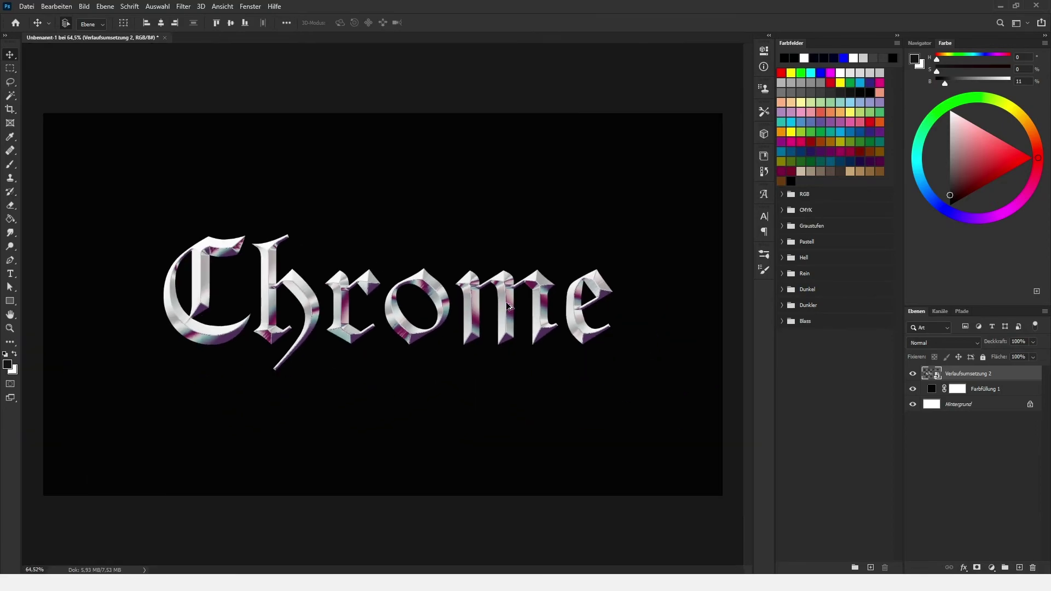
Step: Free-transform the Chrome smart object, Alt-dragging a corner to scale it to about 148%
{"action": "key", "text": "ctrl+t"}
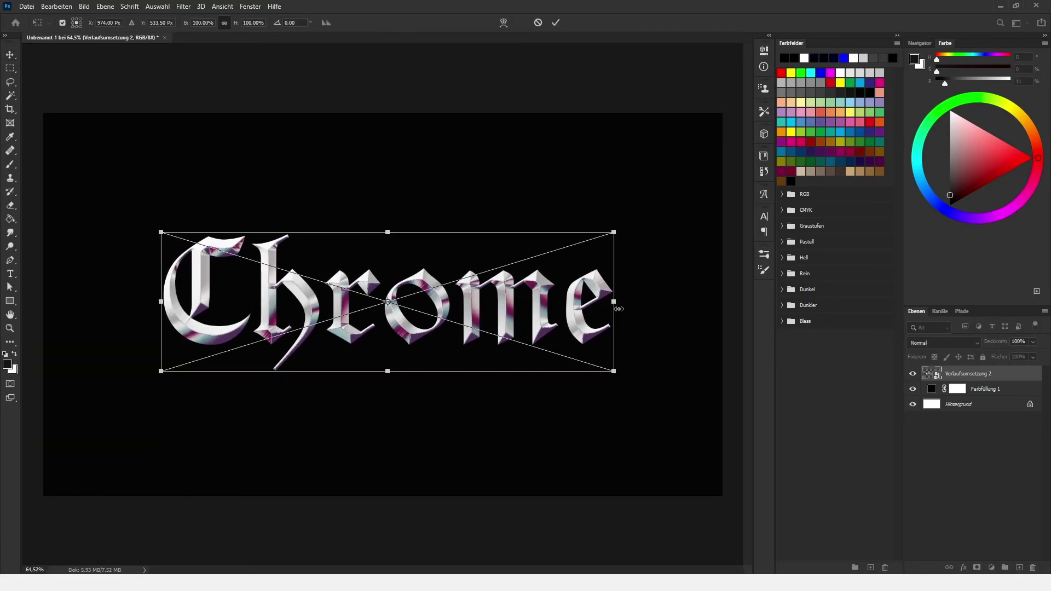
{"action": "mouse_move", "coordinate": [619, 309]}
{"action": "left_mouse_down"}
{"action": "mouse_move", "coordinate": [721, 302]}
{"action": "mouse_move", "coordinate": [668, 303]}
{"action": "left_mouse_up"}
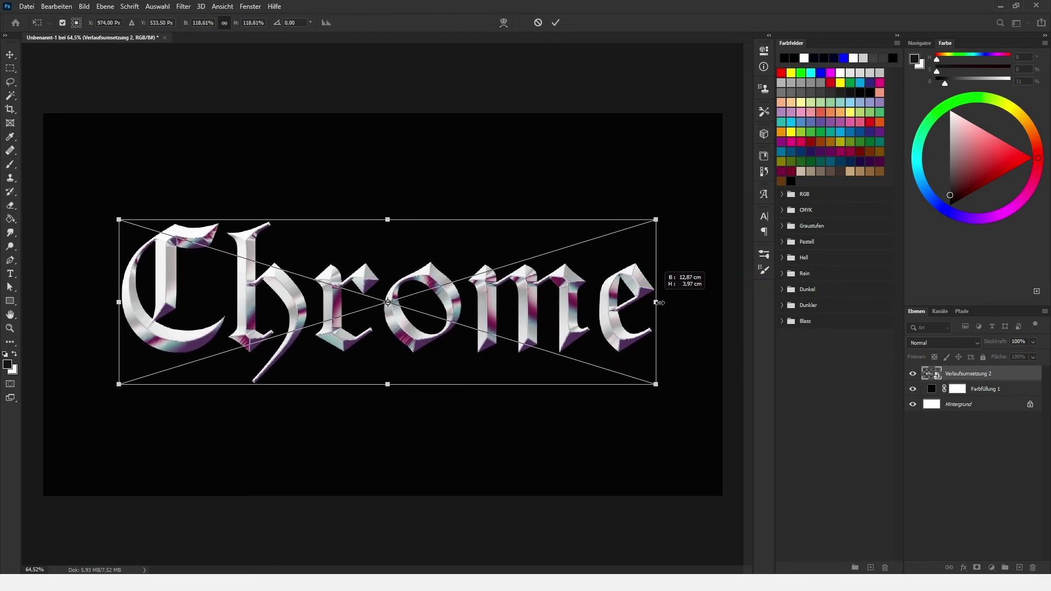